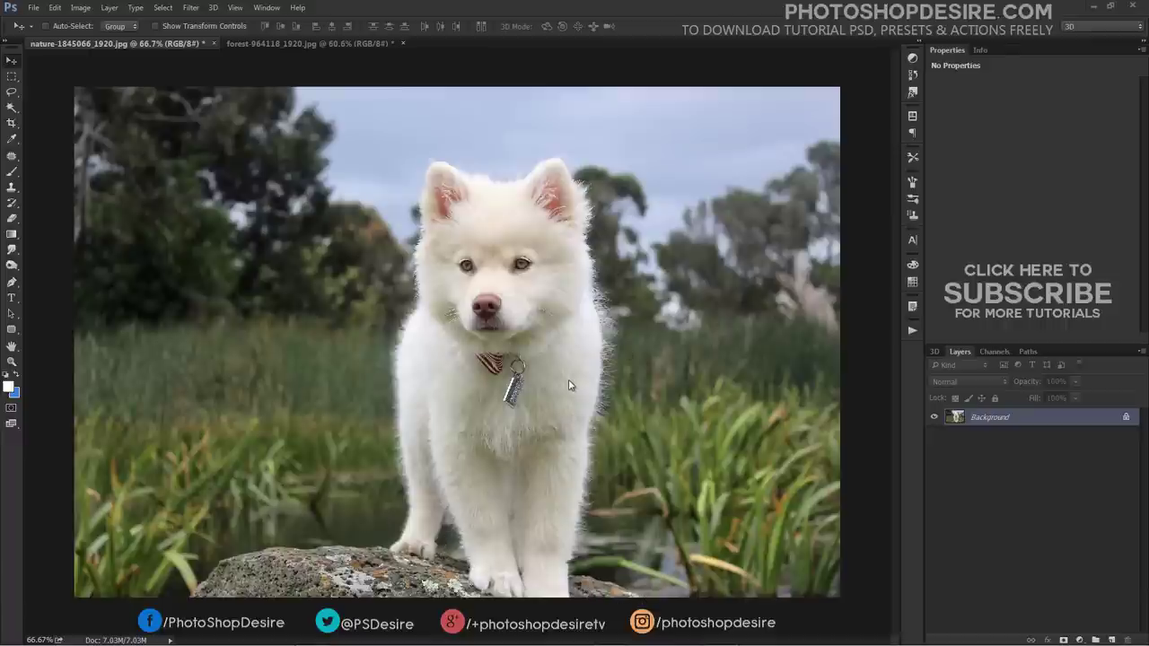
Step: Launch Topaz ReMask 3 on the puppy photo from Filter > Topaz Labs
{"action": "left_click", "coordinate": [190, 7]}
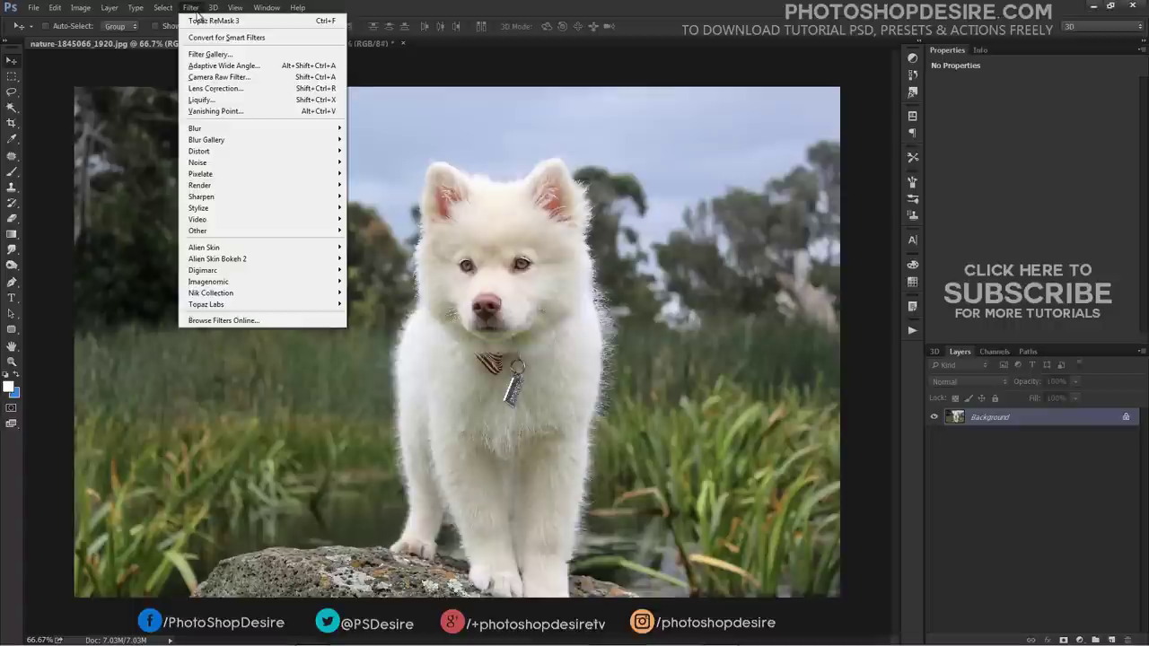
{"action": "mouse_move", "coordinate": [261, 304]}
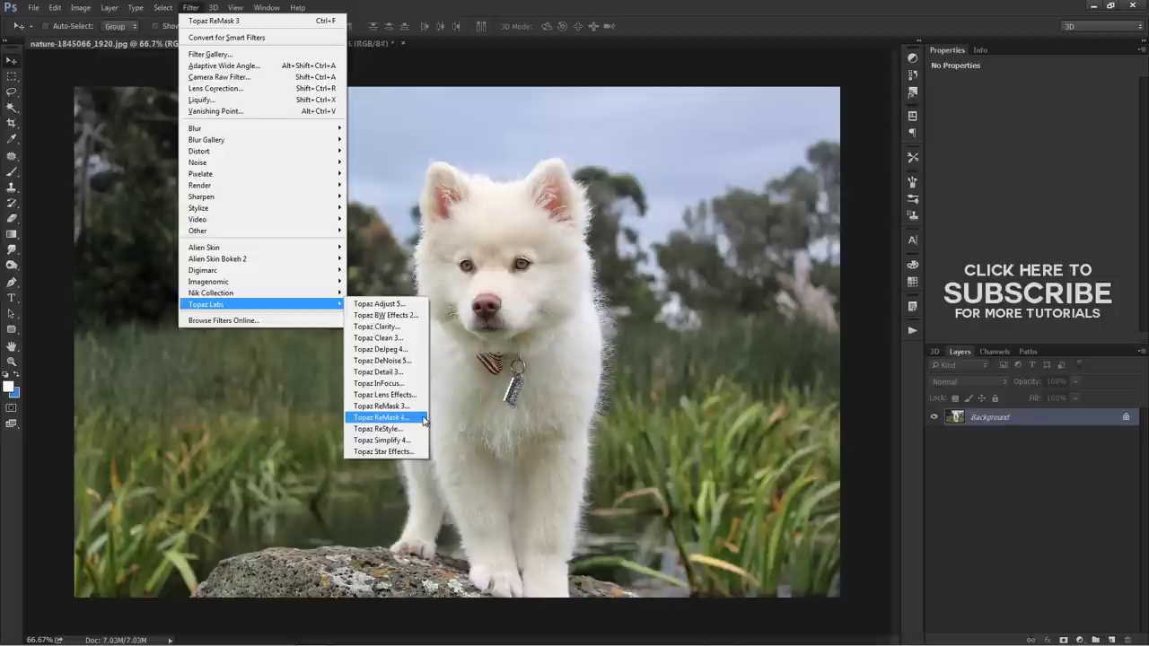
{"action": "left_click", "coordinate": [425, 419]}
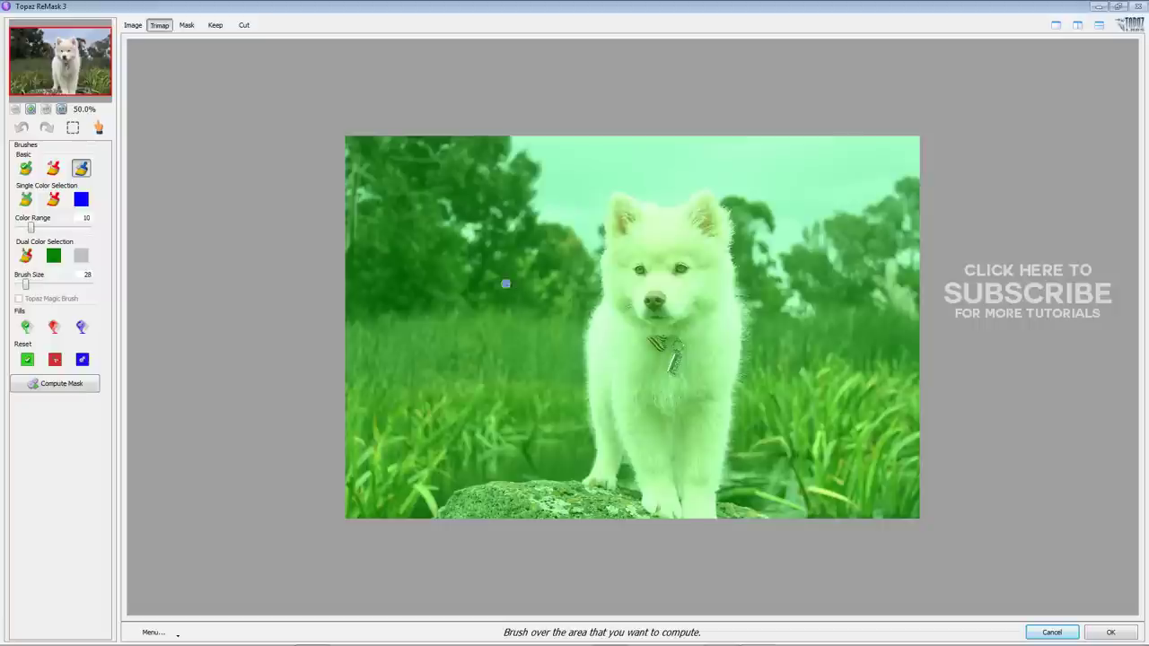
Step: At brush size about 22 and 100% zoom, paint the blue outline along the rock and the puppy's left side
{"action": "left_click_drag", "start_coordinate": [28, 285], "coordinate": [23, 285]}
{"action": "left_click", "coordinate": [61, 108]}
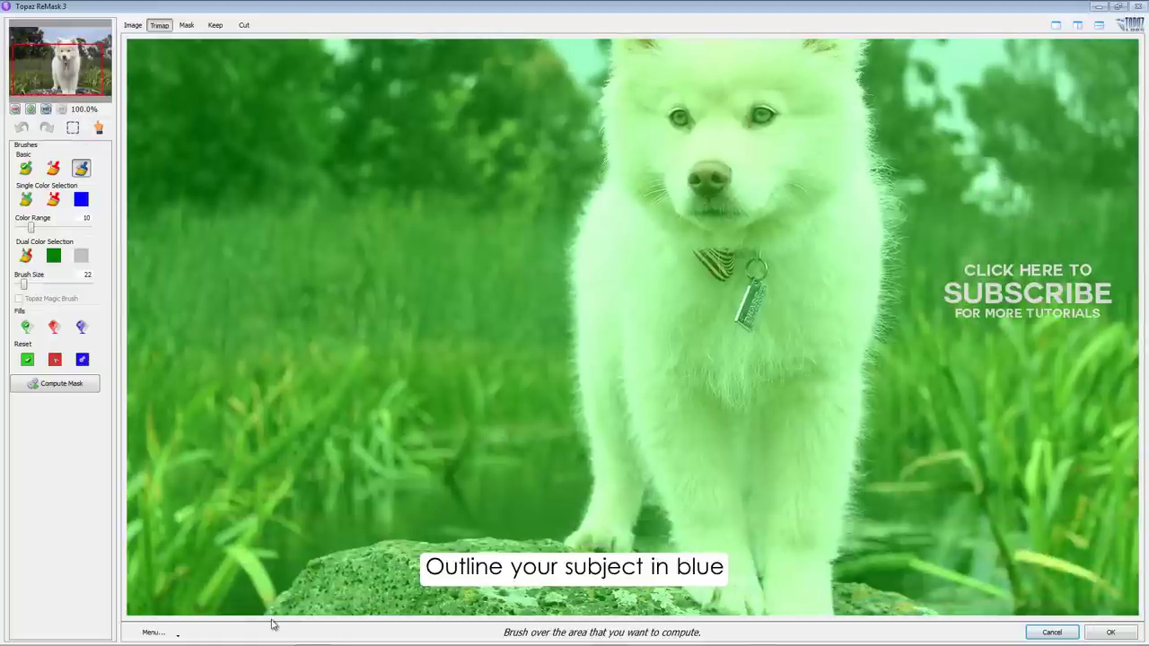
{"action": "mouse_move", "coordinate": [261, 614]}
{"action": "left_mouse_down"}
{"action": "mouse_move", "coordinate": [339, 550]}
{"action": "mouse_move", "coordinate": [561, 541]}
{"action": "mouse_move", "coordinate": [584, 518]}
{"action": "mouse_move", "coordinate": [569, 258]}
{"action": "mouse_move", "coordinate": [604, 161]}
{"action": "mouse_move", "coordinate": [600, 118]}
{"action": "left_mouse_up"}
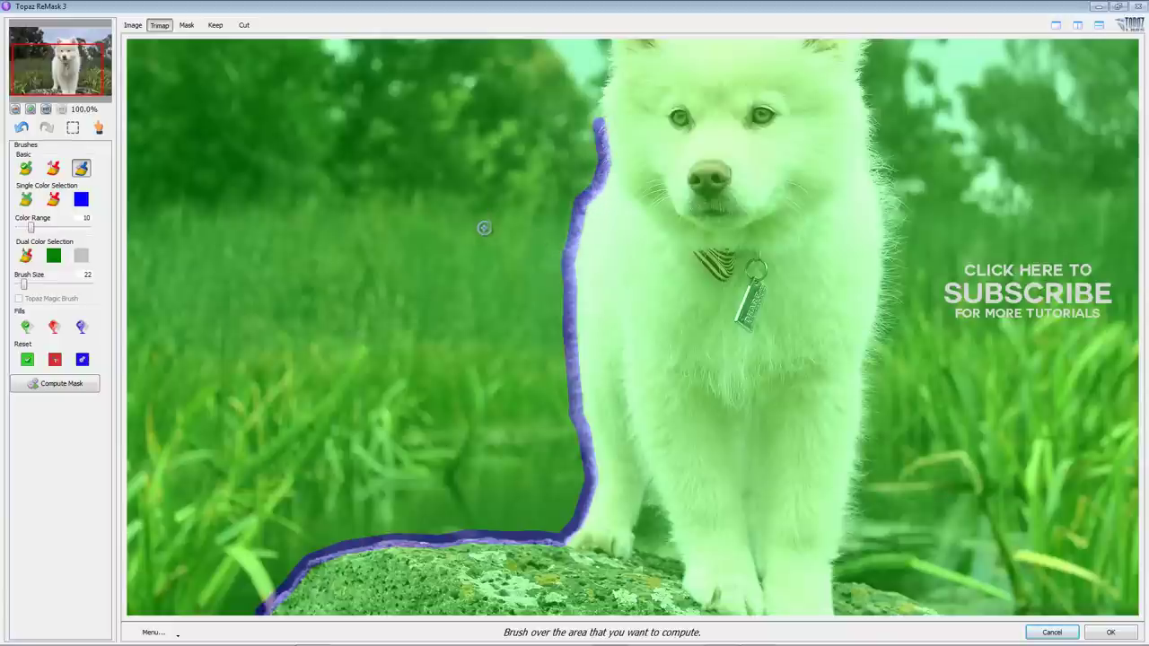
{"action": "left_click_drag", "start_coordinate": [596, 126], "coordinate": [600, 88]}
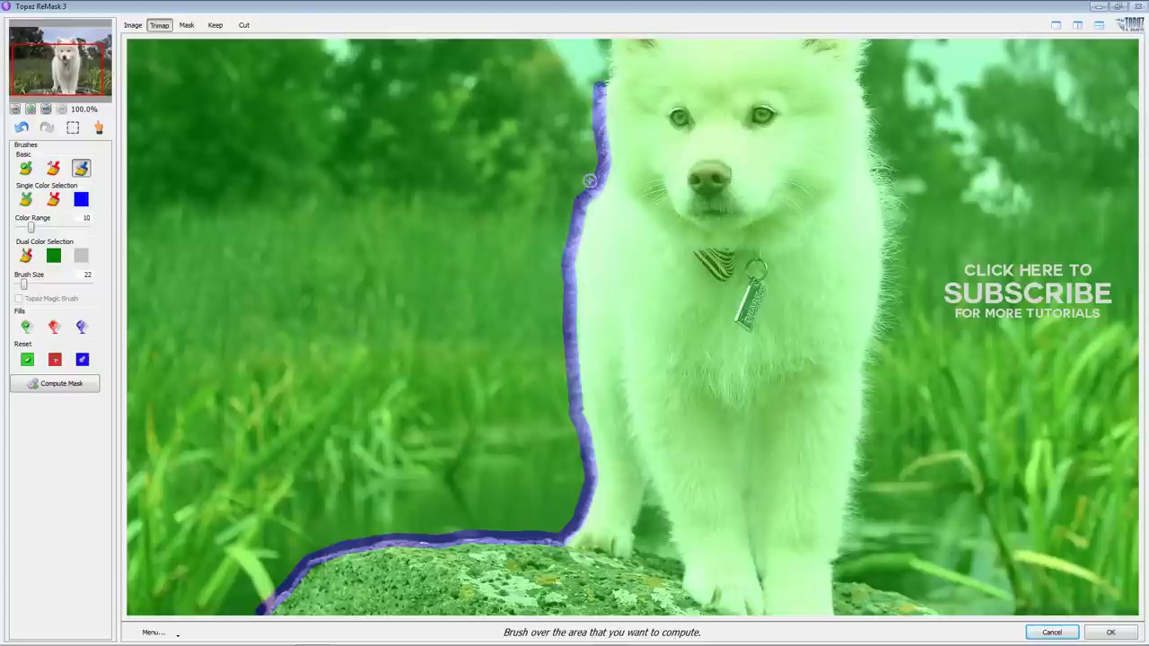
Step: Pan up and paint the blue outline over the left ear, across the head, and down the right ear
{"action": "left_click_drag", "start_coordinate": [63, 87], "coordinate": [62, 71]}
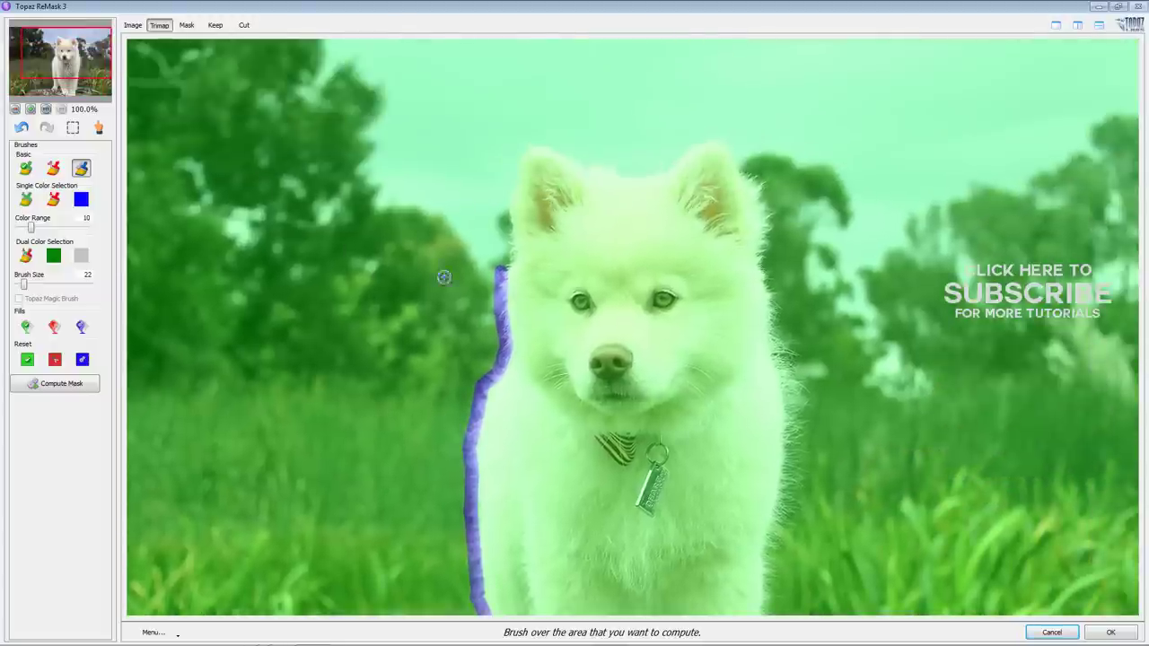
{"action": "left_click_drag", "start_coordinate": [492, 268], "coordinate": [529, 141]}
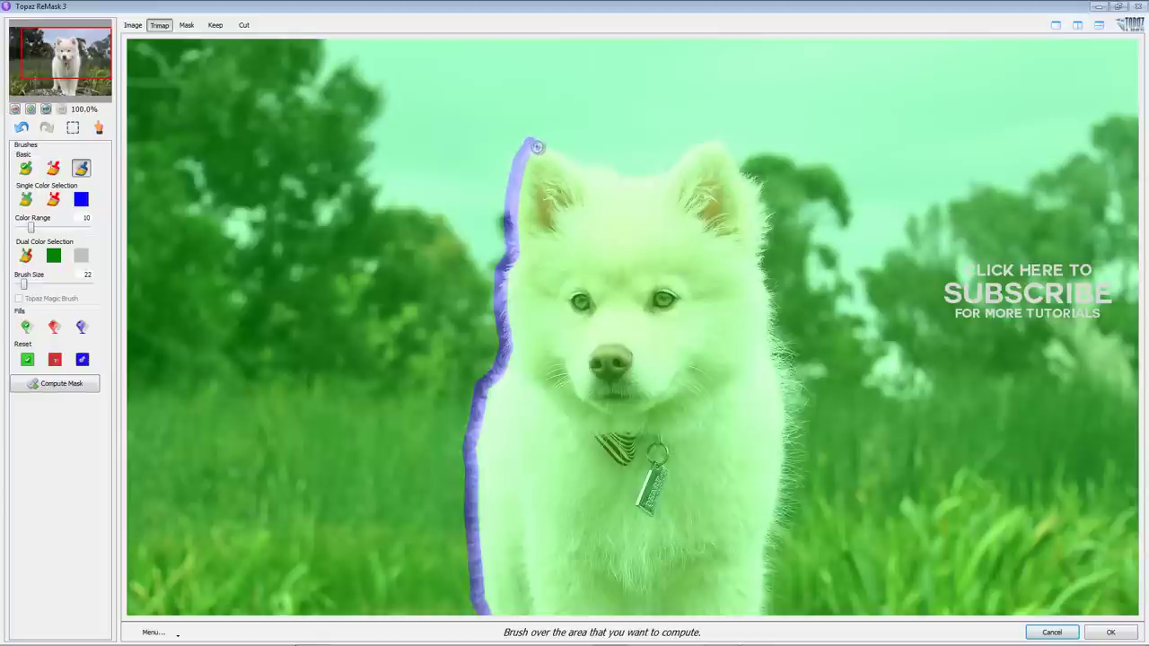
{"action": "mouse_move", "coordinate": [535, 142]}
{"action": "left_mouse_down"}
{"action": "mouse_move", "coordinate": [631, 180]}
{"action": "mouse_move", "coordinate": [669, 169]}
{"action": "left_mouse_up"}
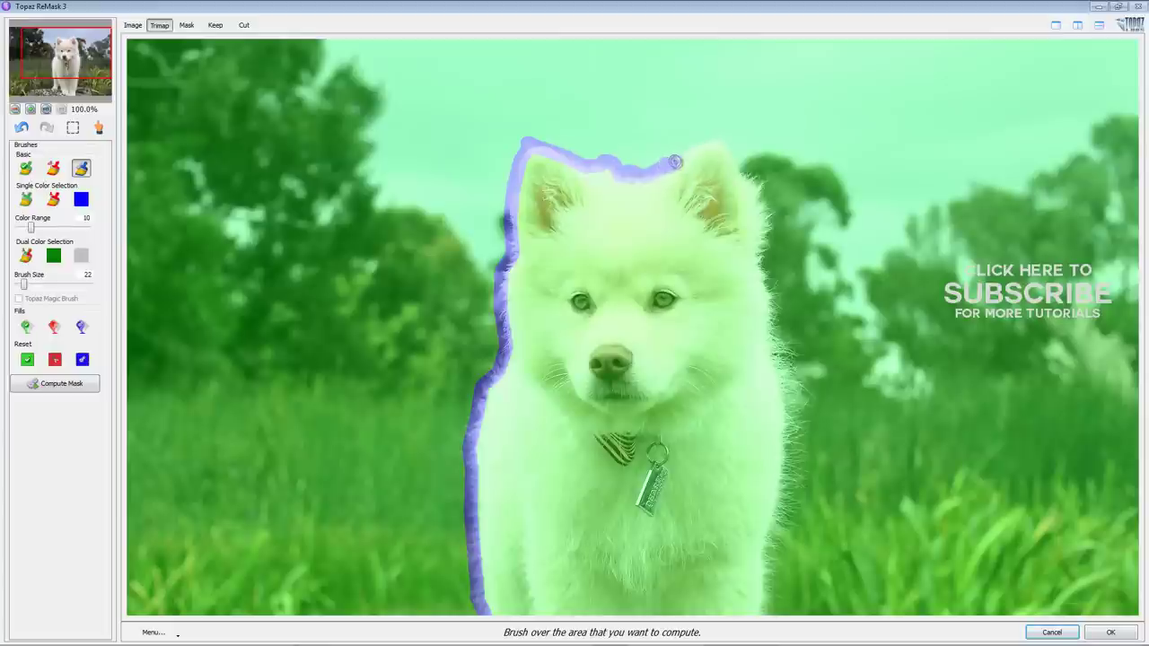
{"action": "mouse_move", "coordinate": [665, 161]}
{"action": "left_mouse_down"}
{"action": "mouse_move", "coordinate": [710, 136]}
{"action": "mouse_move", "coordinate": [729, 140]}
{"action": "mouse_move", "coordinate": [755, 179]}
{"action": "left_mouse_up"}
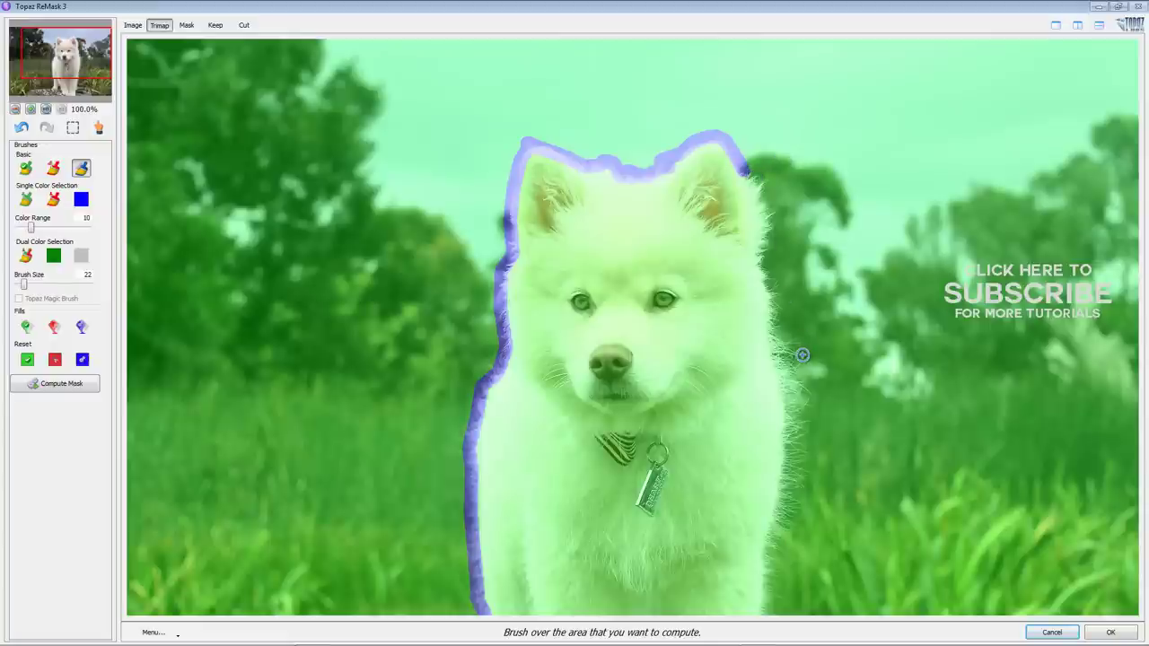
{"action": "left_click_drag", "start_coordinate": [762, 265], "coordinate": [768, 207]}
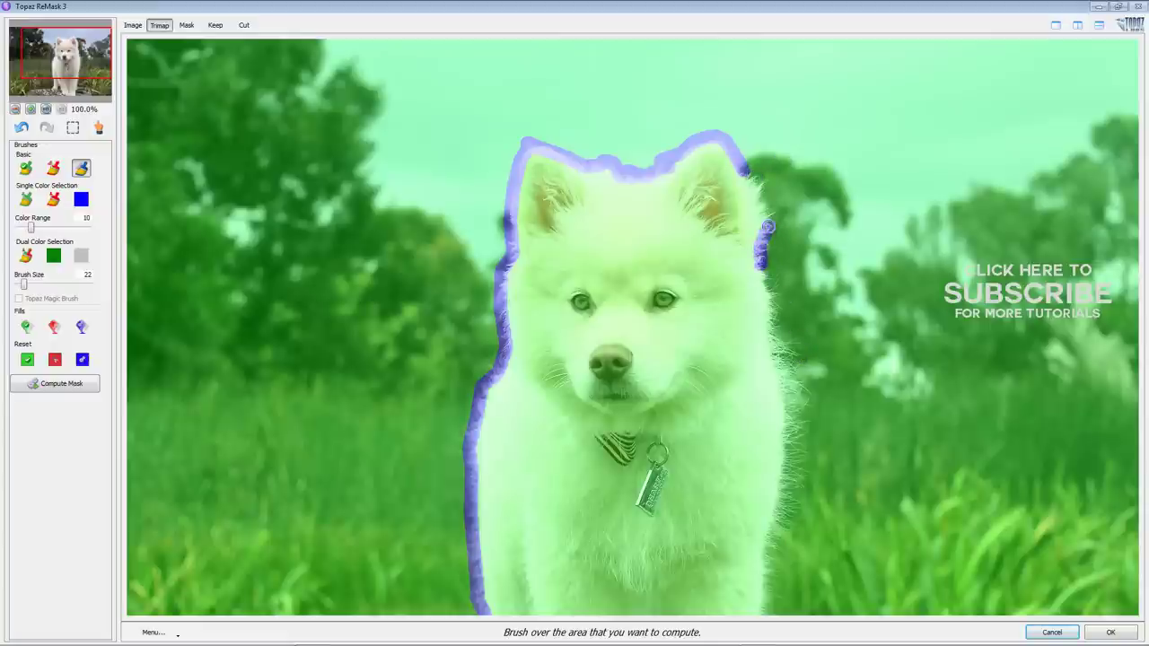
{"action": "left_click_drag", "start_coordinate": [762, 205], "coordinate": [759, 178]}
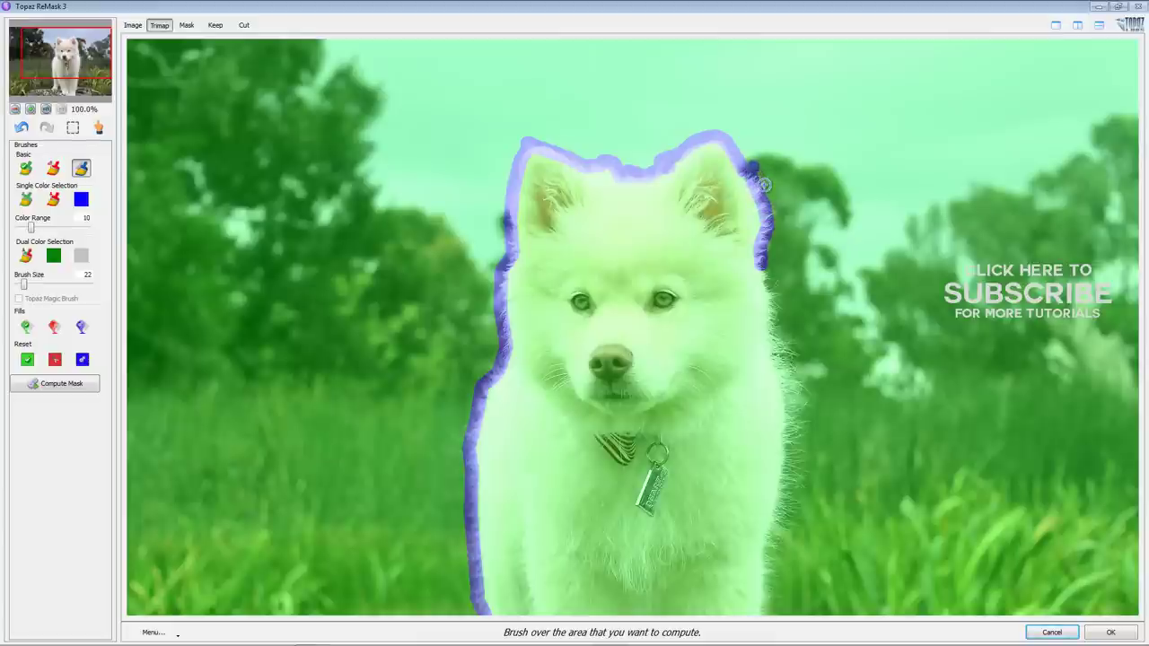
{"action": "mouse_move", "coordinate": [762, 180]}
{"action": "left_mouse_down"}
{"action": "mouse_move", "coordinate": [789, 442]}
{"action": "mouse_move", "coordinate": [807, 465]}
{"action": "mouse_move", "coordinate": [783, 519]}
{"action": "left_mouse_up"}
Step: Extend the blue outline down the puppy's right side using straight Shift-click segments toward the rock
{"action": "left_click_drag", "start_coordinate": [75, 99], "coordinate": [77, 114]}
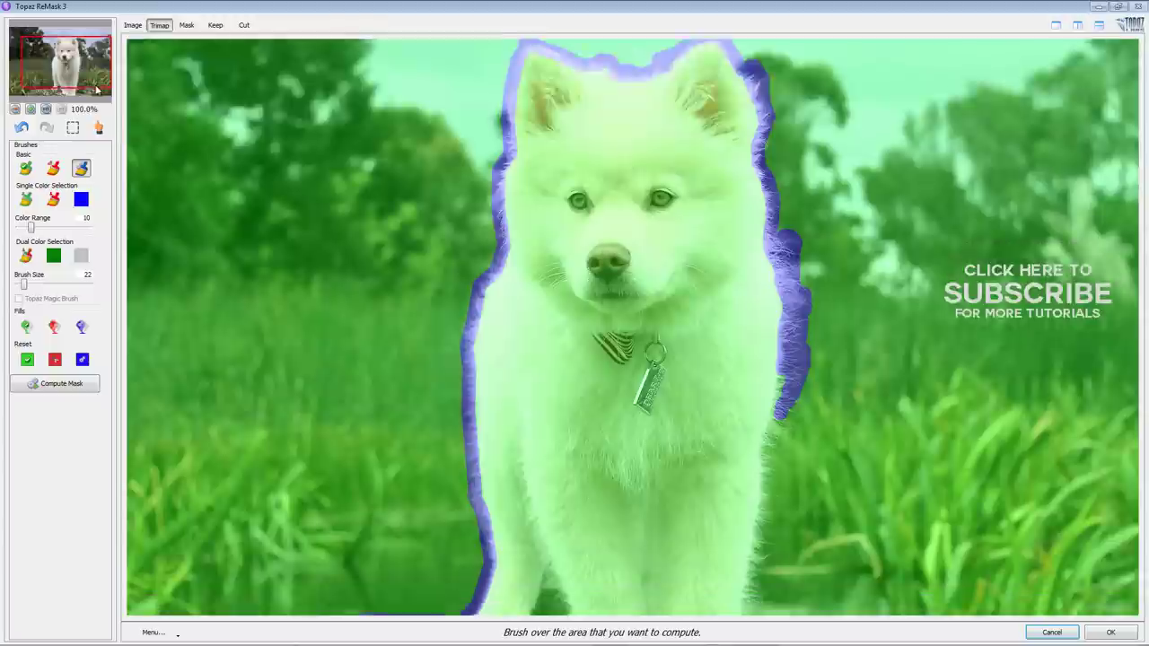
{"action": "left_click_drag", "start_coordinate": [781, 296], "coordinate": [764, 369]}
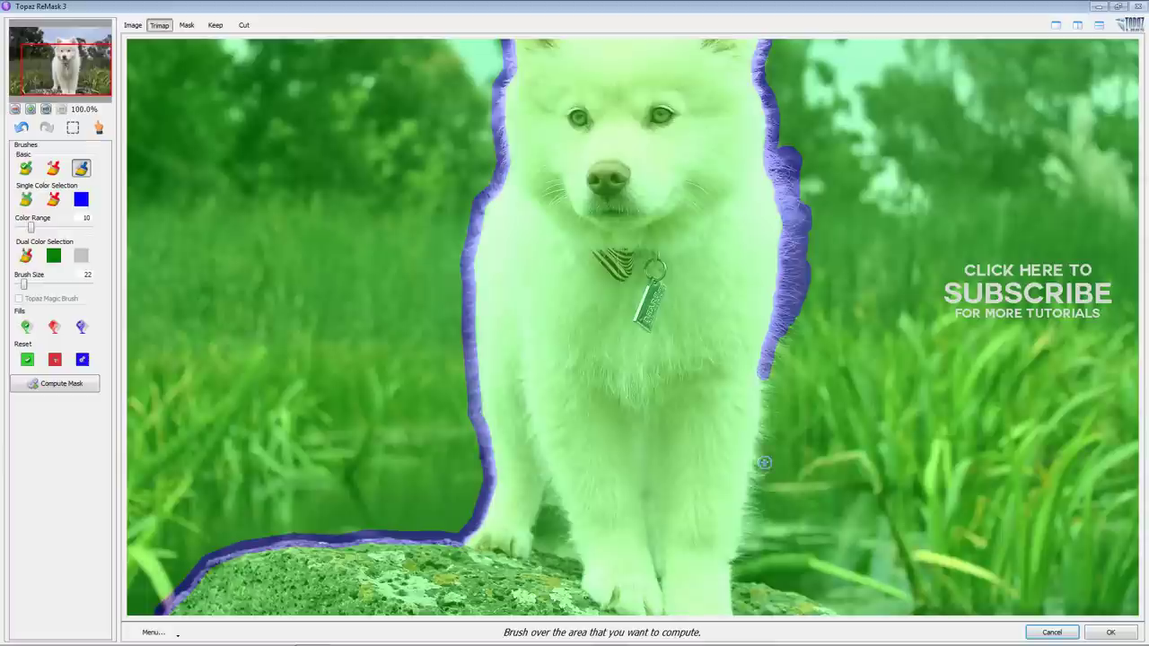
{"action": "left_click", "coordinate": [745, 521], "text": "shift"}
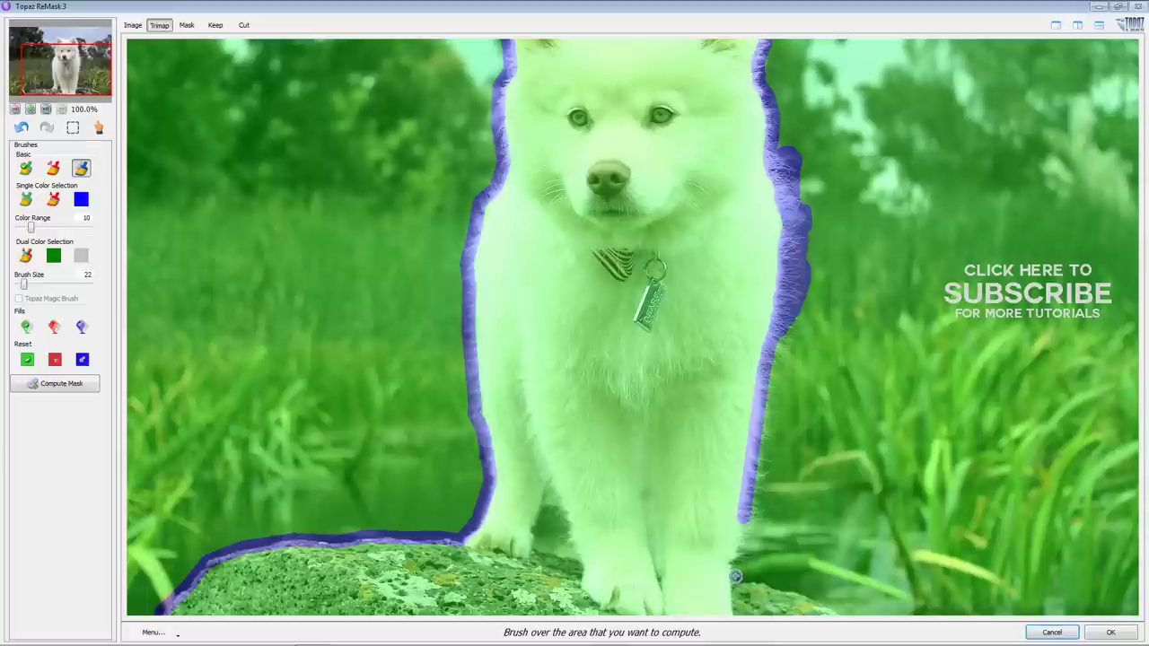
{"action": "left_click", "coordinate": [732, 574], "text": "shift"}
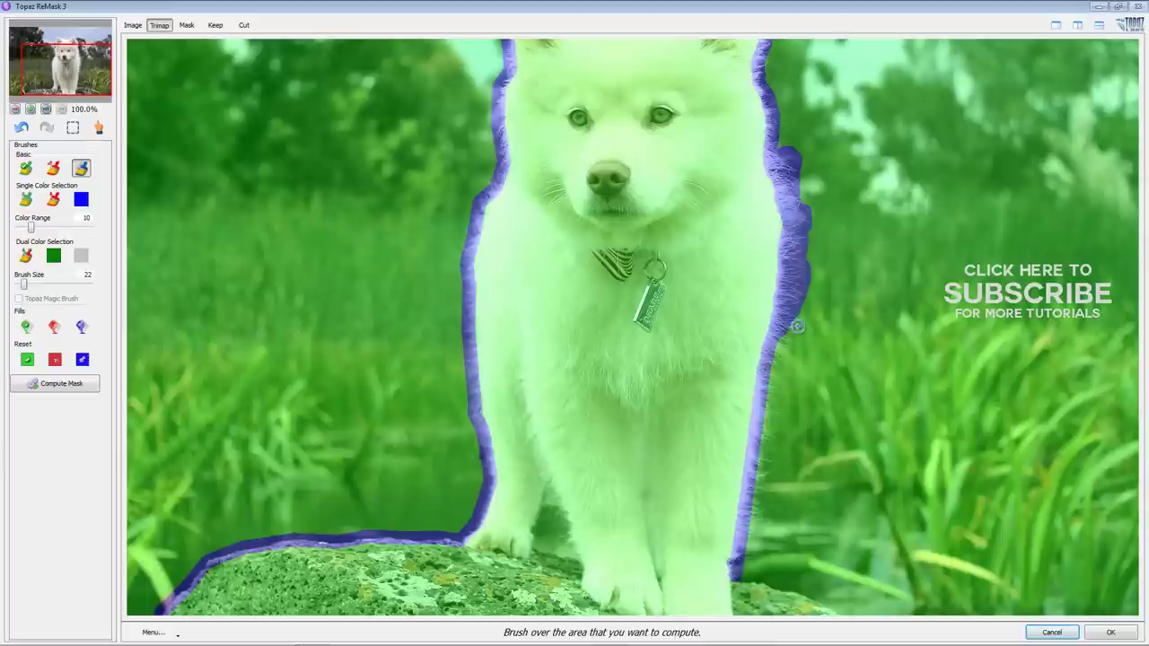
{"action": "mouse_move", "coordinate": [799, 328]}
{"action": "left_mouse_down"}
{"action": "mouse_move", "coordinate": [800, 297]}
{"action": "mouse_move", "coordinate": [779, 350]}
{"action": "mouse_move", "coordinate": [754, 515]}
{"action": "left_mouse_up"}
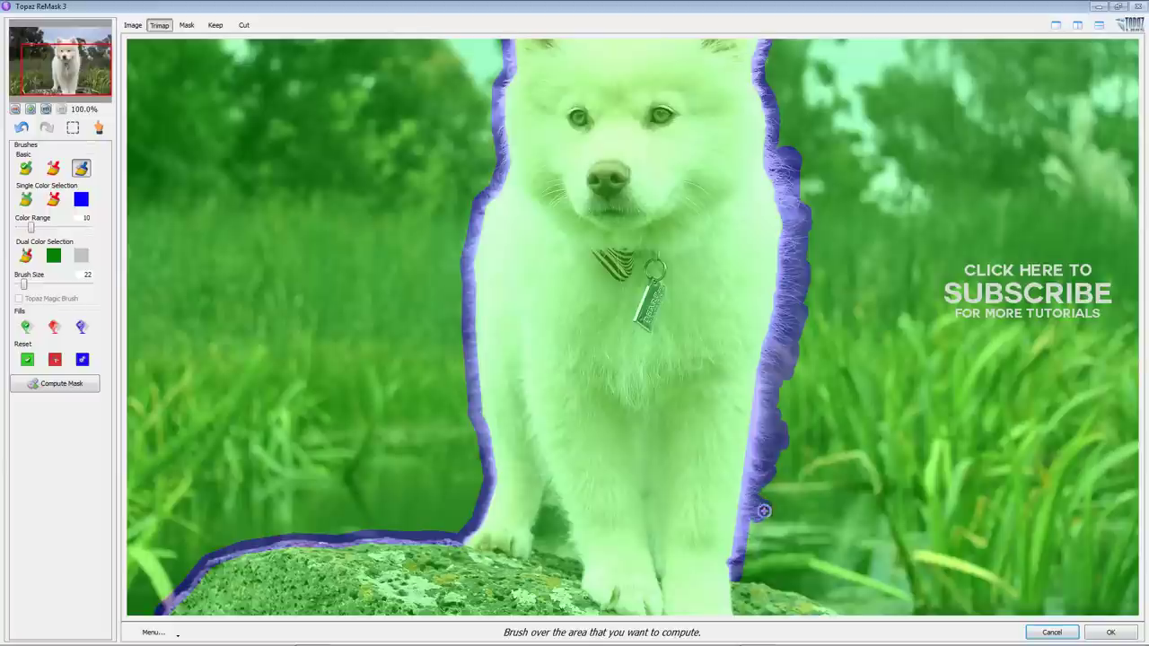
{"action": "left_click_drag", "start_coordinate": [754, 515], "coordinate": [749, 554]}
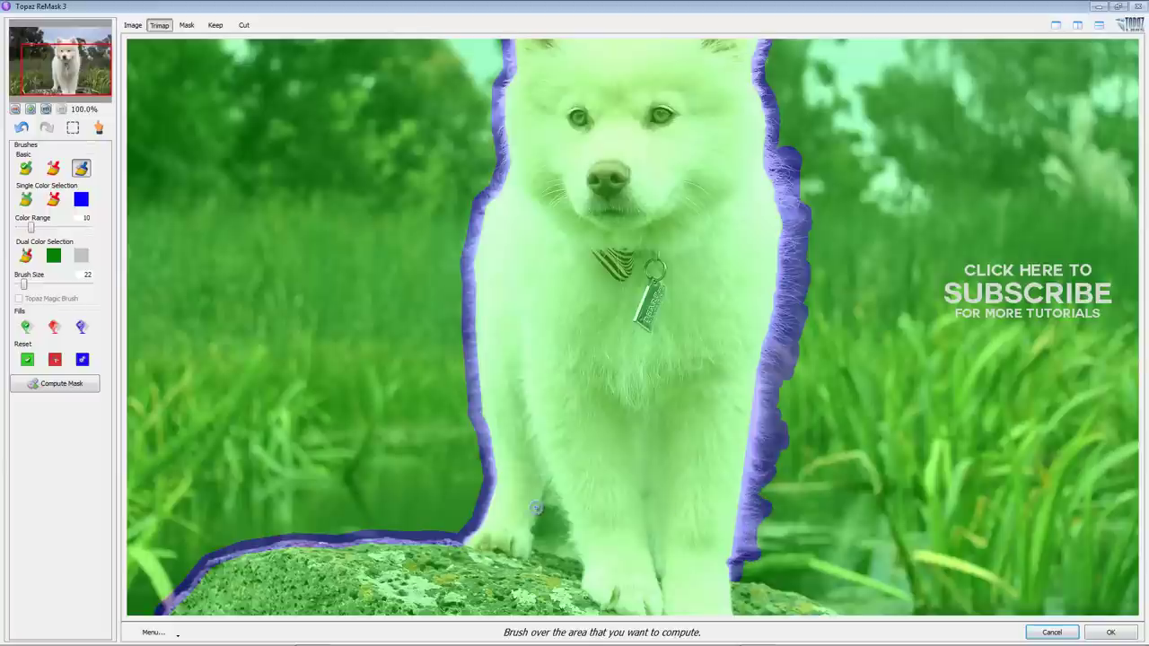
Step: Shrink the brush to 12 and outline the front leg and the rock's lower-right edge
{"action": "left_click_drag", "start_coordinate": [548, 490], "coordinate": [580, 557]}
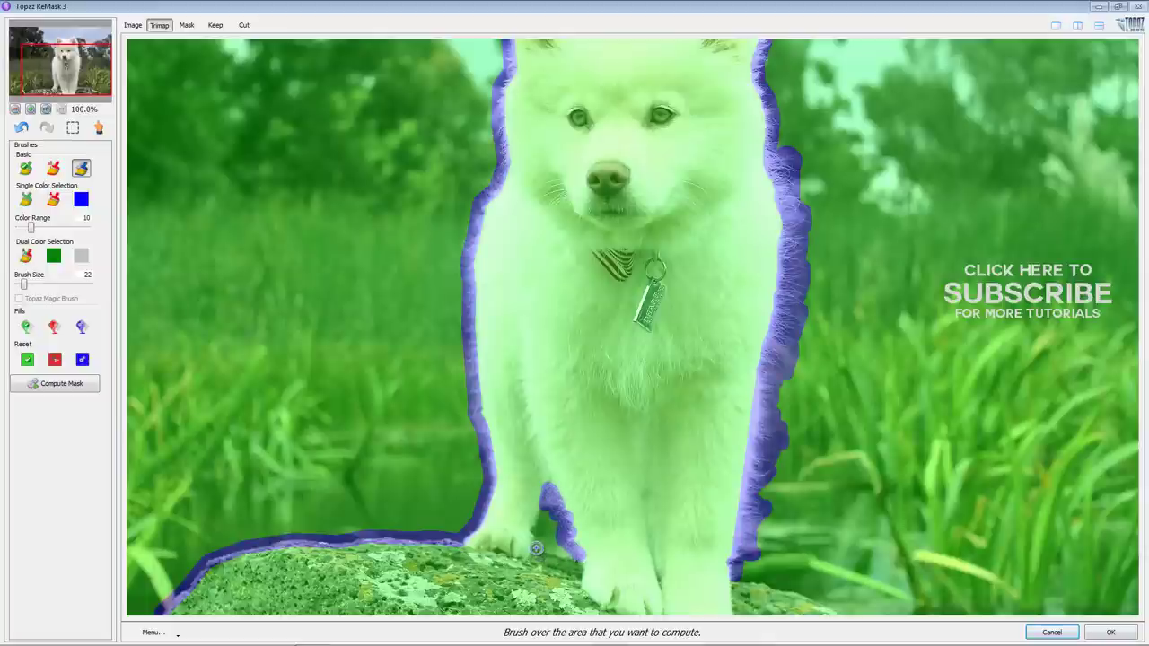
{"action": "key", "text": "bracketleft"}
{"action": "mouse_move", "coordinate": [541, 508]}
{"action": "left_mouse_down"}
{"action": "mouse_move", "coordinate": [536, 549]}
{"action": "mouse_move", "coordinate": [579, 557]}
{"action": "left_mouse_up"}
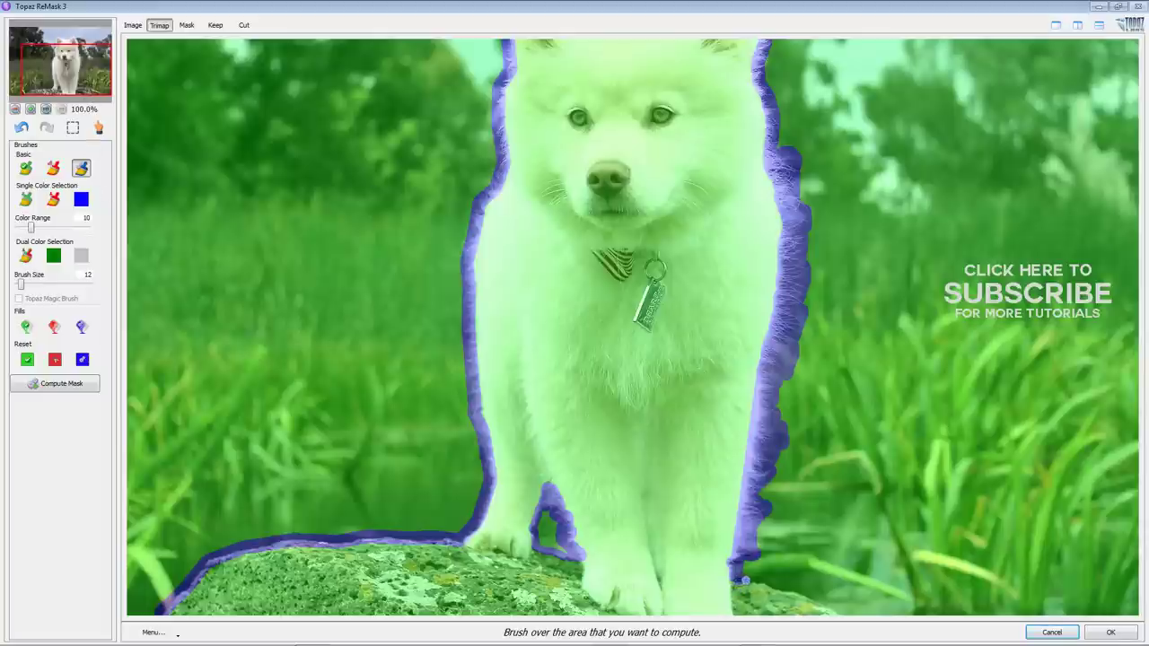
{"action": "mouse_move", "coordinate": [737, 582]}
{"action": "left_mouse_down"}
{"action": "mouse_move", "coordinate": [797, 591]}
{"action": "mouse_move", "coordinate": [841, 616]}
{"action": "left_mouse_up"}
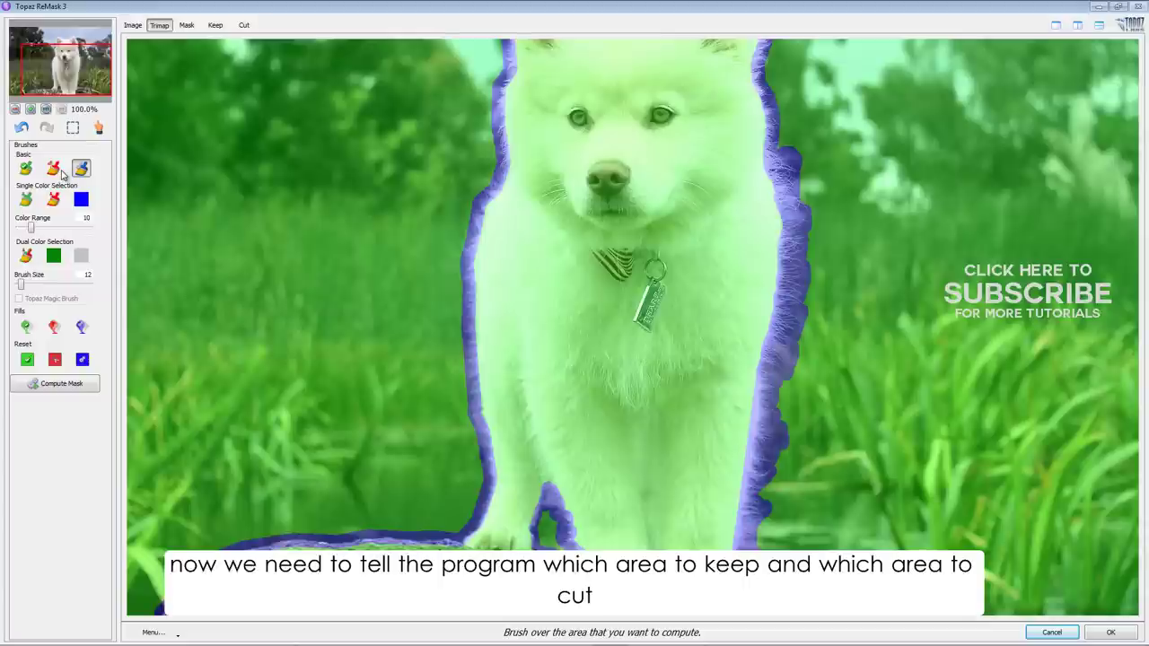
Step: Check the outline at 50%, then thicken the puppy's left-side outline at 100% zoom
{"action": "left_click", "coordinate": [46, 110]}
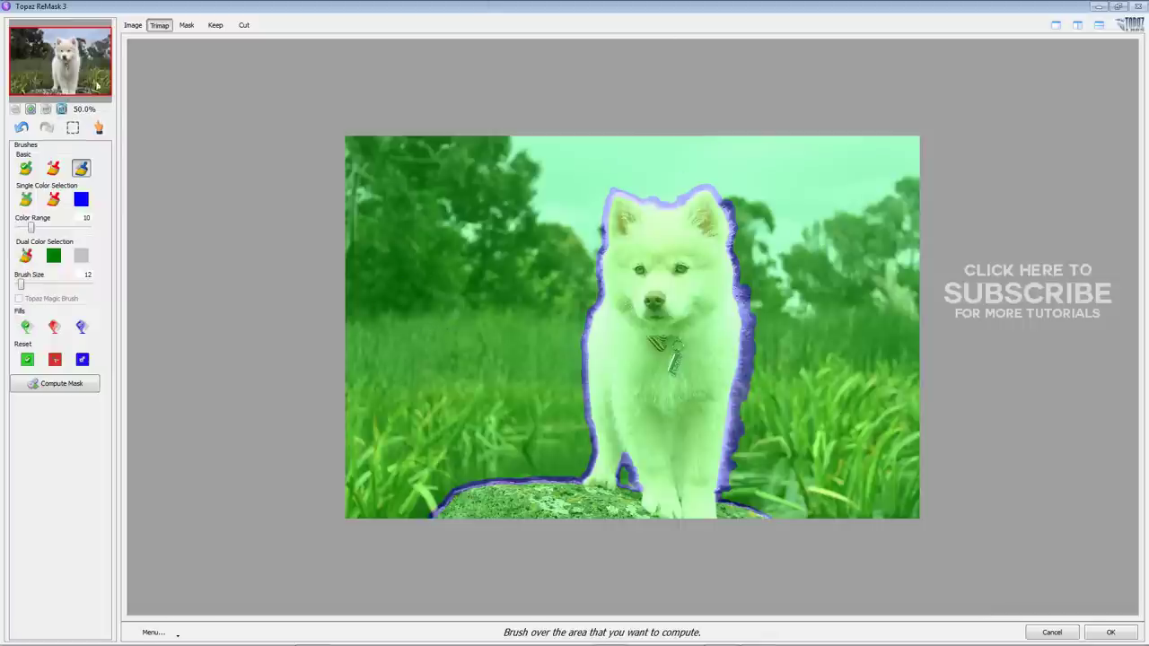
{"action": "left_click", "coordinate": [63, 109]}
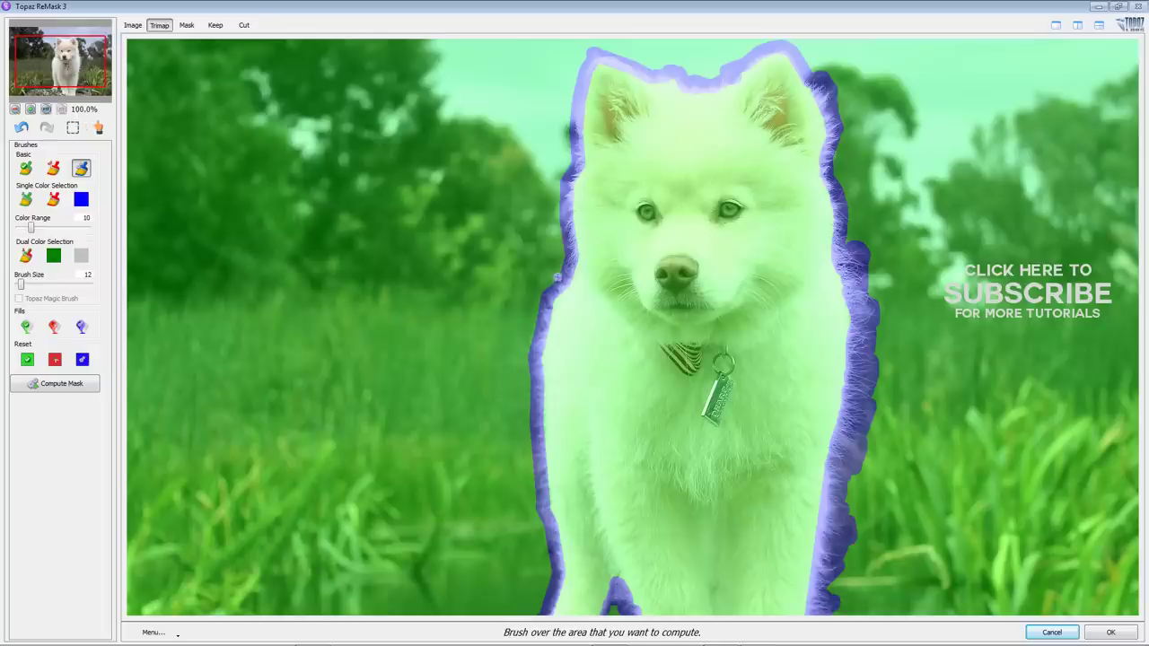
{"action": "left_click_drag", "start_coordinate": [550, 288], "coordinate": [530, 382]}
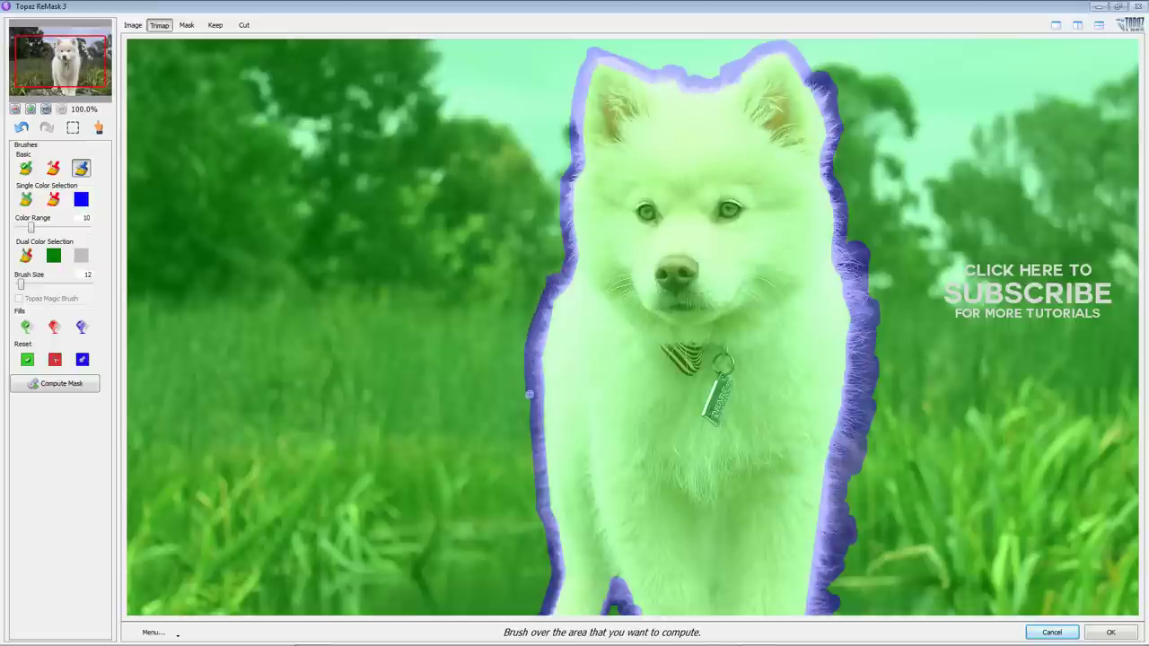
{"action": "left_click", "coordinate": [46, 109]}
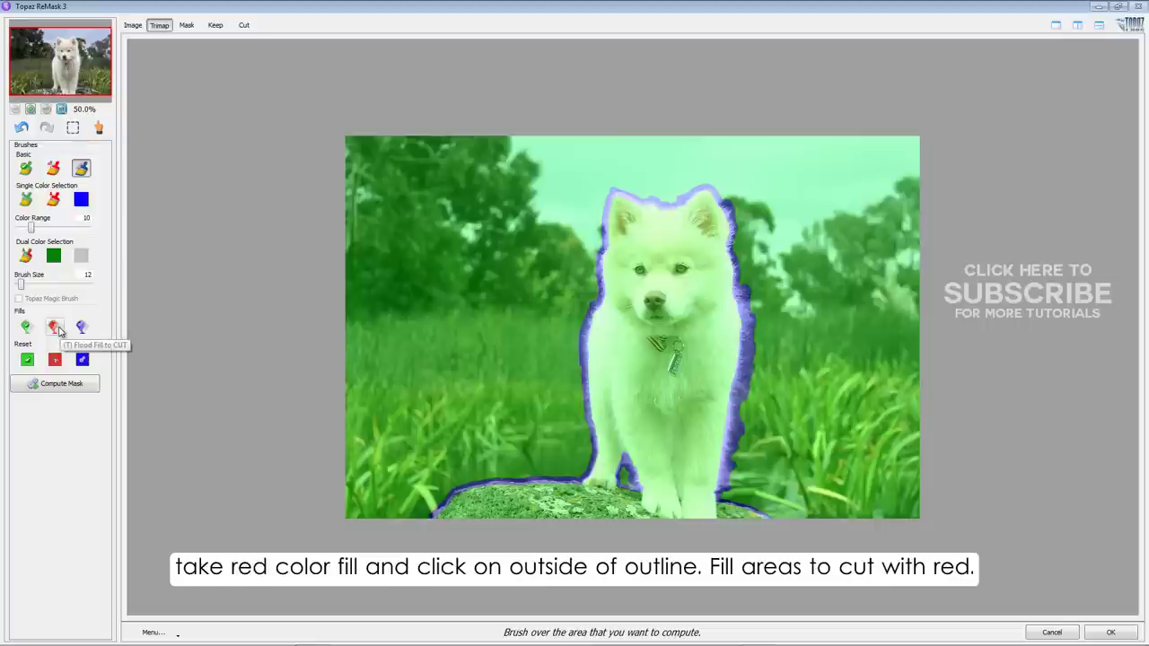
Step: Flood-fill the background outside the blue outline as red cut area and compute the mask
{"action": "left_click", "coordinate": [53, 329]}
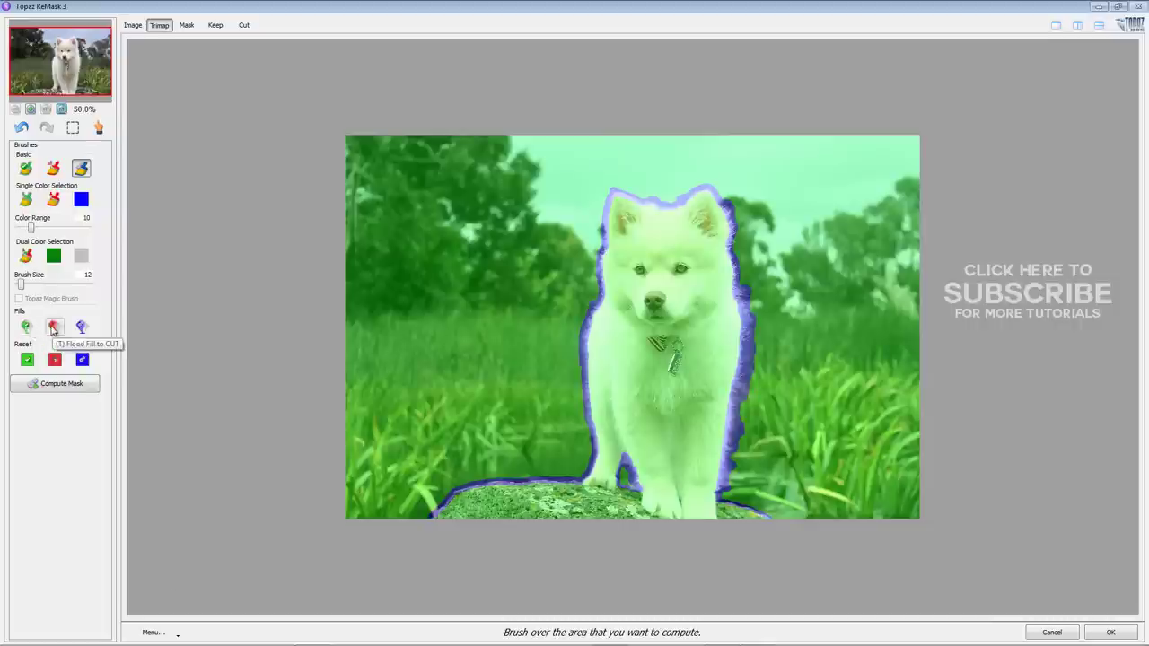
{"action": "left_click", "coordinate": [53, 329]}
{"action": "left_click", "coordinate": [433, 263]}
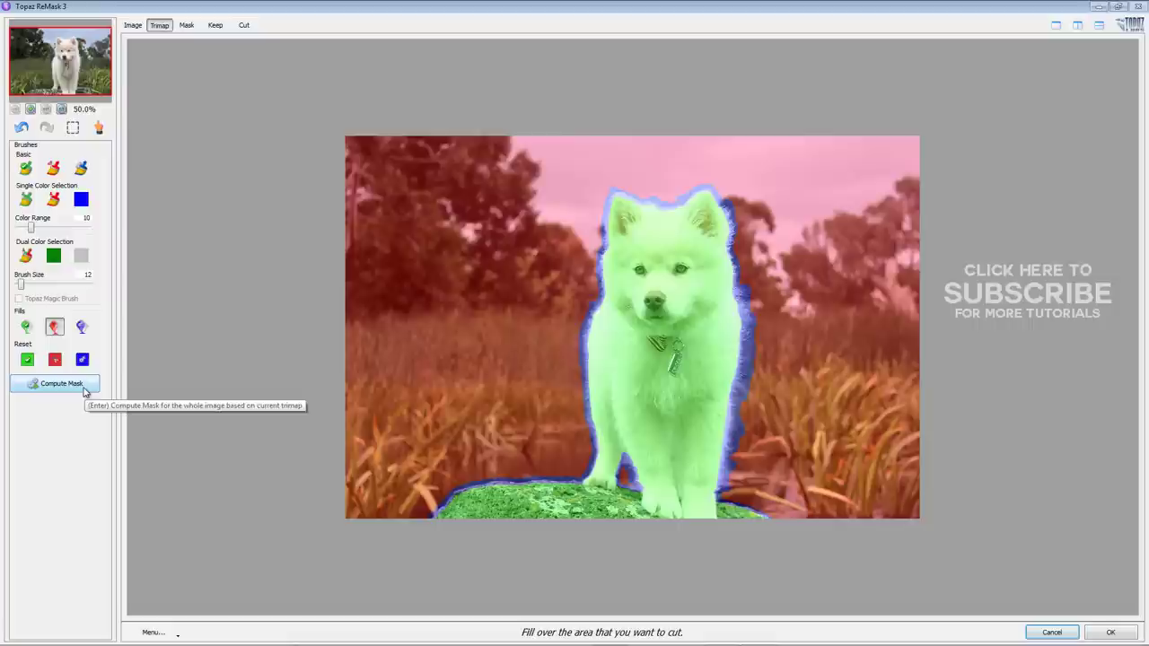
{"action": "left_click", "coordinate": [83, 388]}
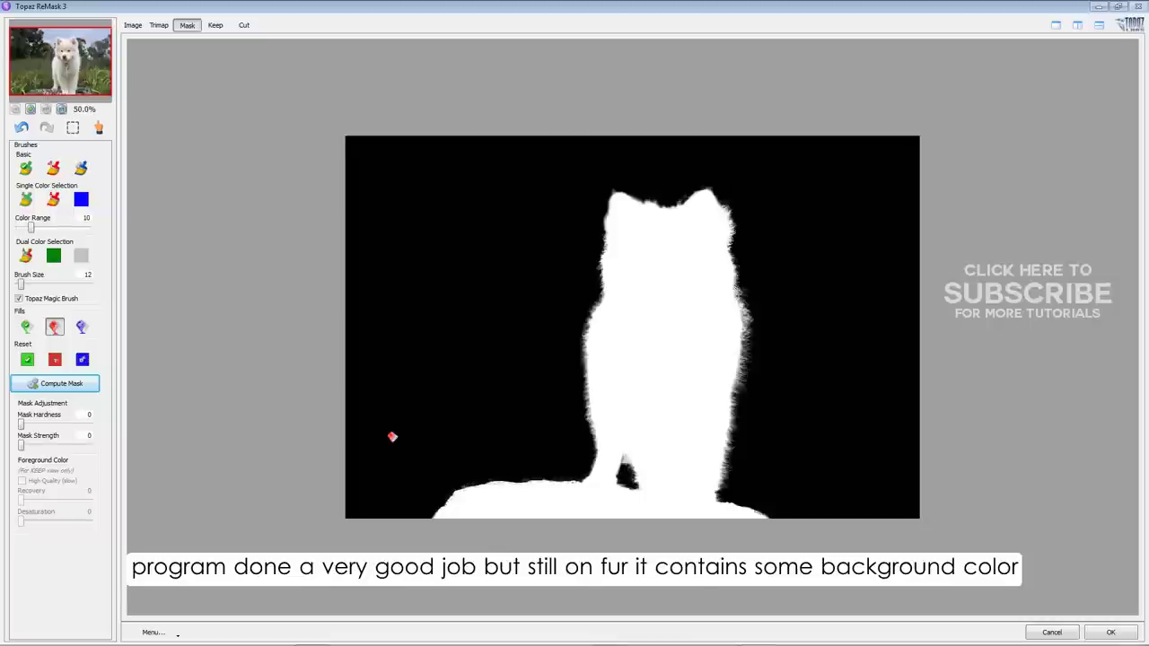
Step: Switch to the Keep preview to see the puppy cutout against black
{"action": "left_click", "coordinate": [215, 25]}
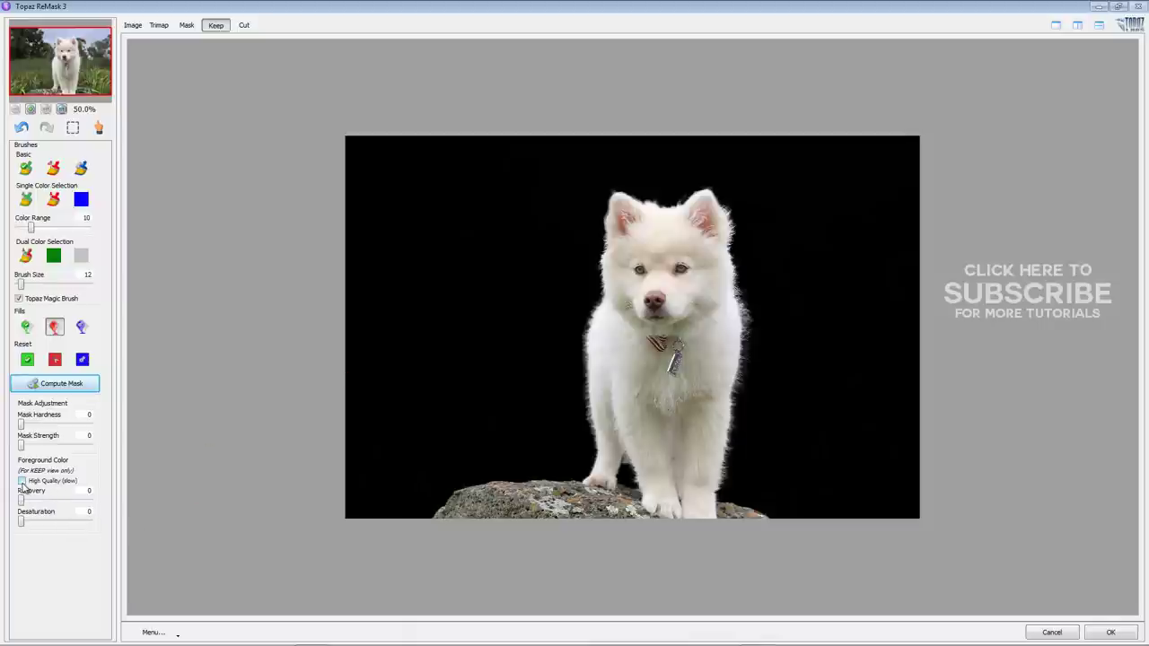
{"action": "mouse_move", "coordinate": [22, 481]}
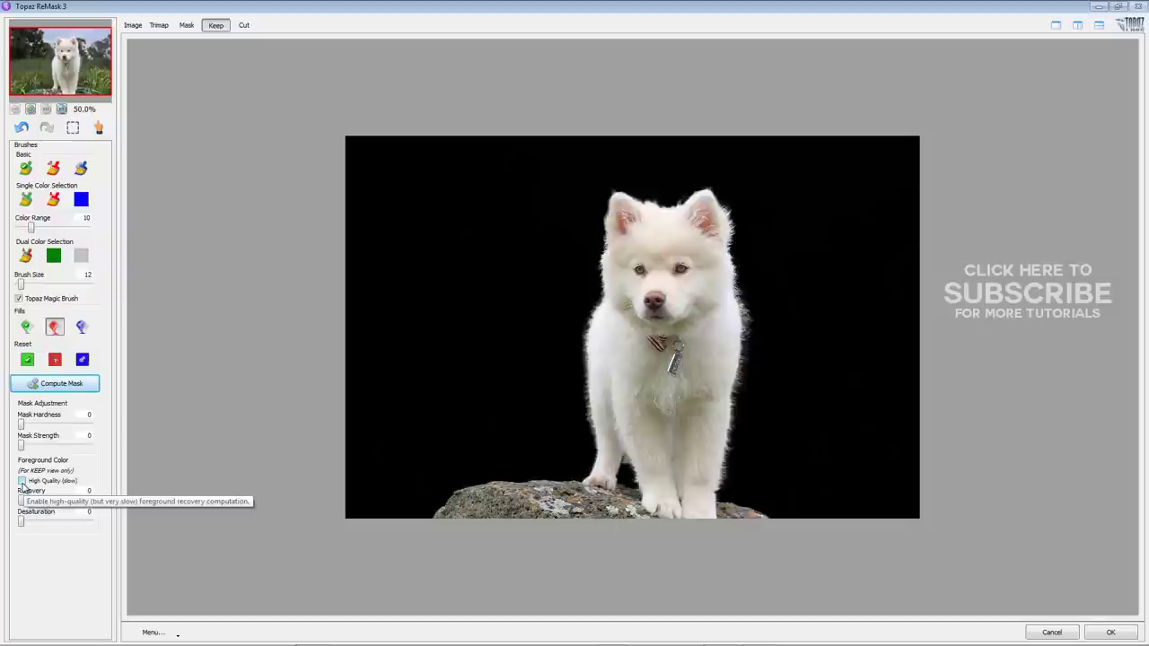
Step: Enable High Quality foreground colour recovery at strength 100 and check the resulting mask
{"action": "left_click", "coordinate": [21, 482]}
{"action": "left_click_drag", "start_coordinate": [21, 501], "coordinate": [90, 501]}
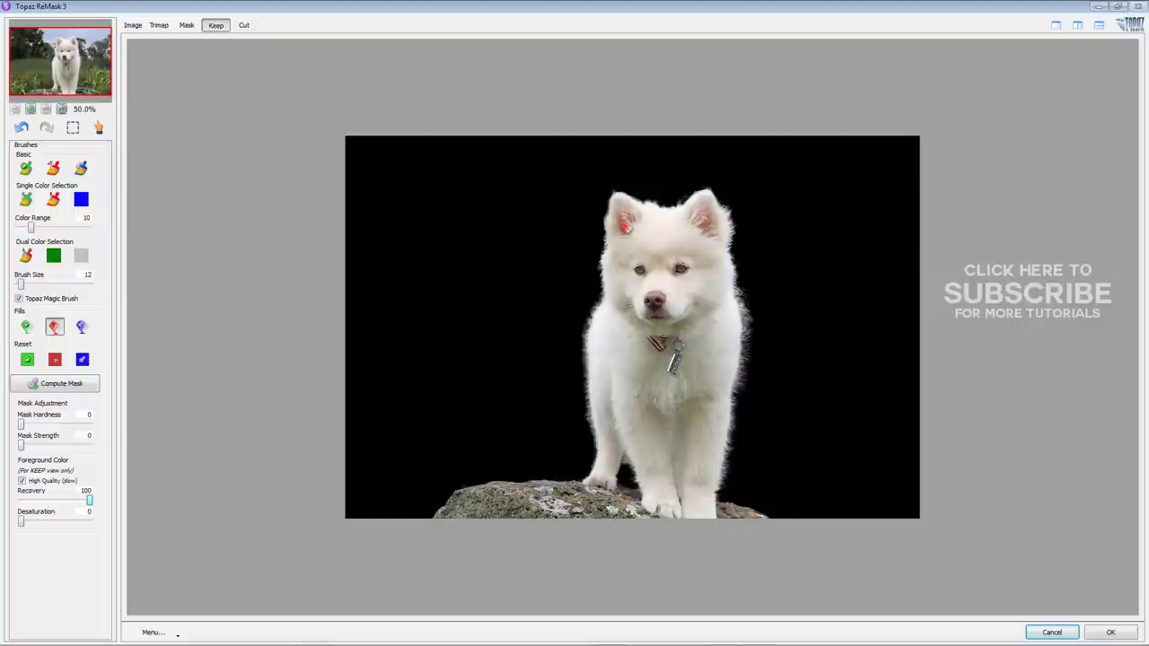
{"action": "left_click", "coordinate": [187, 25]}
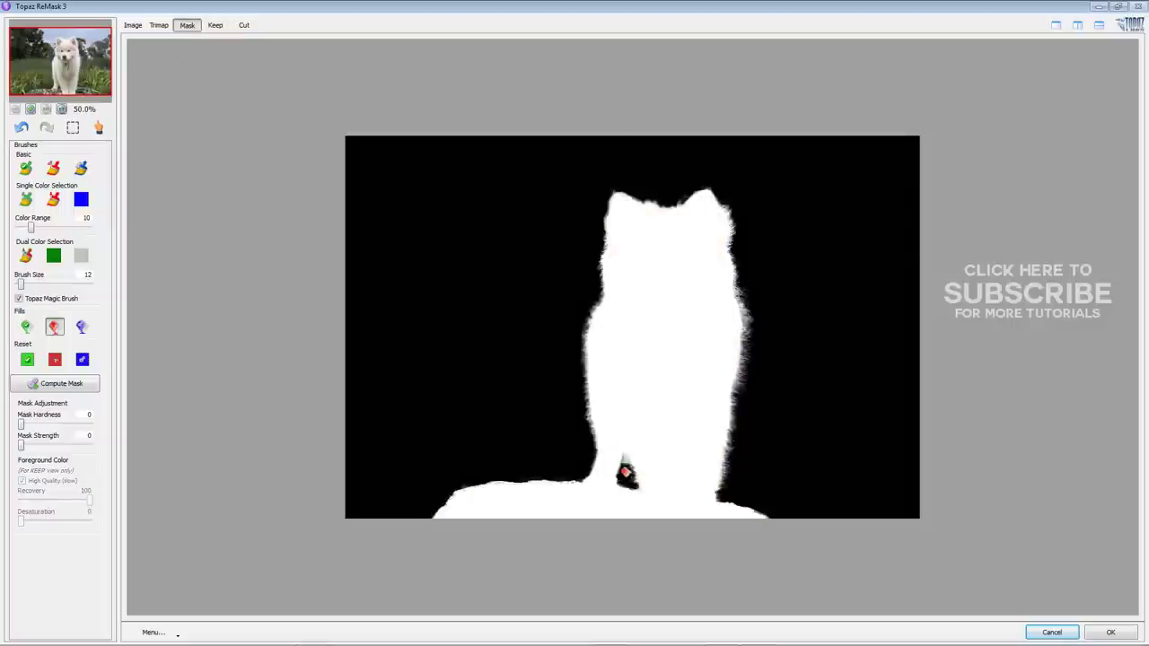
Step: Return to the Keep preview and select the red Basic cut brush
{"action": "left_click", "coordinate": [216, 27]}
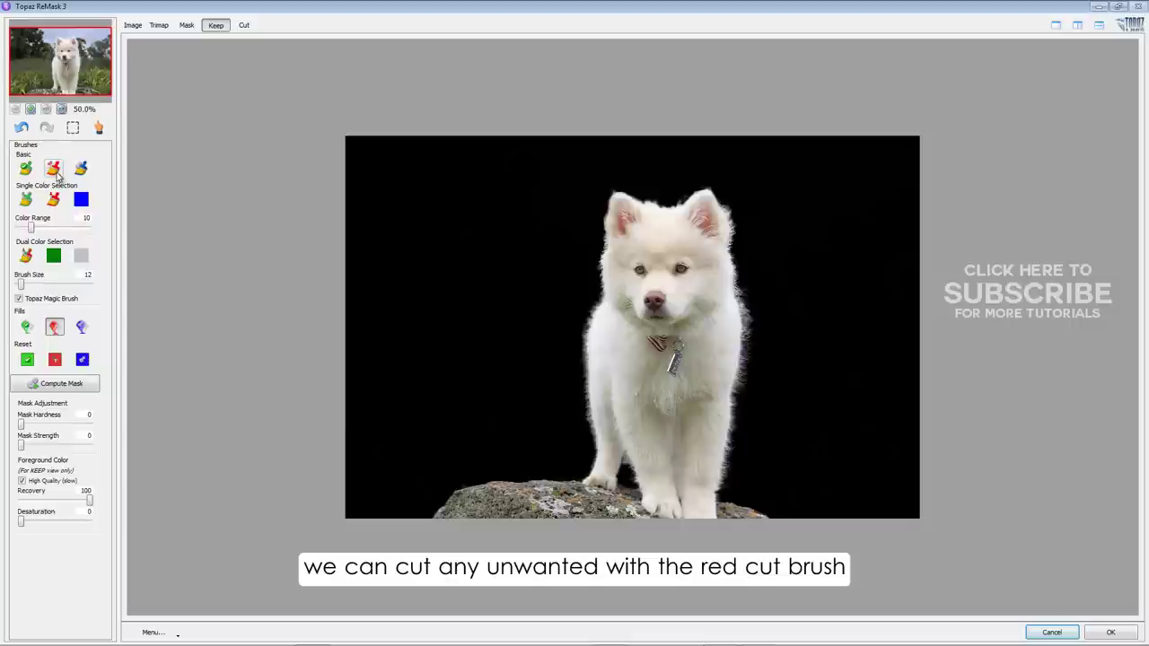
{"action": "left_click", "coordinate": [54, 169]}
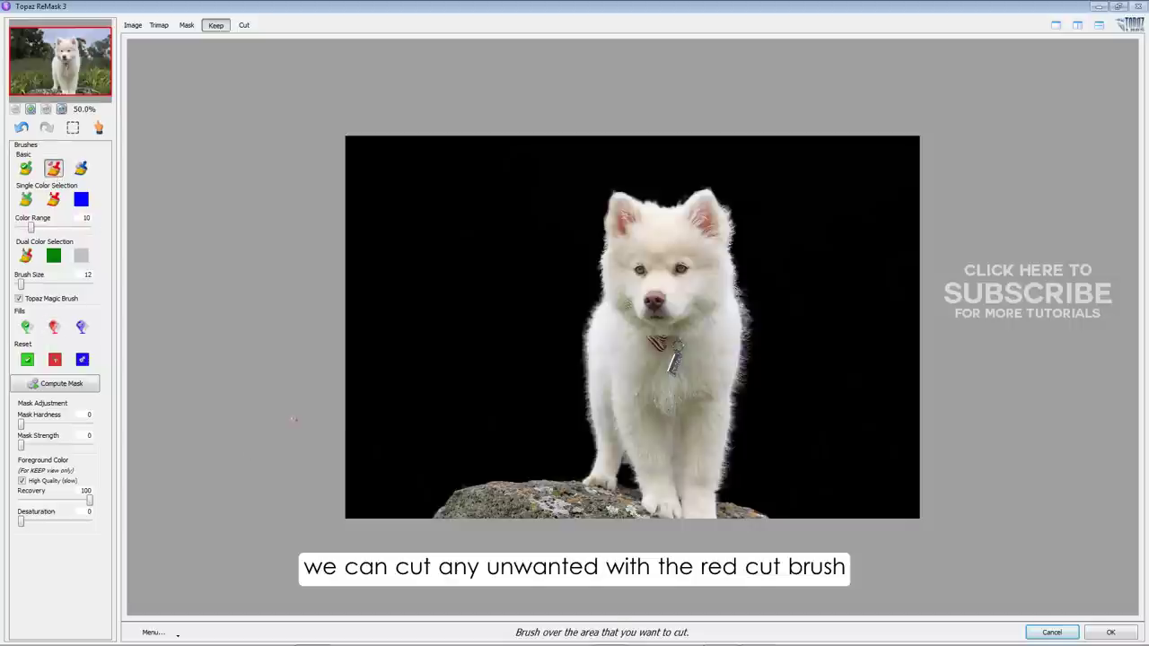
{"action": "left_click", "coordinate": [153, 632]}
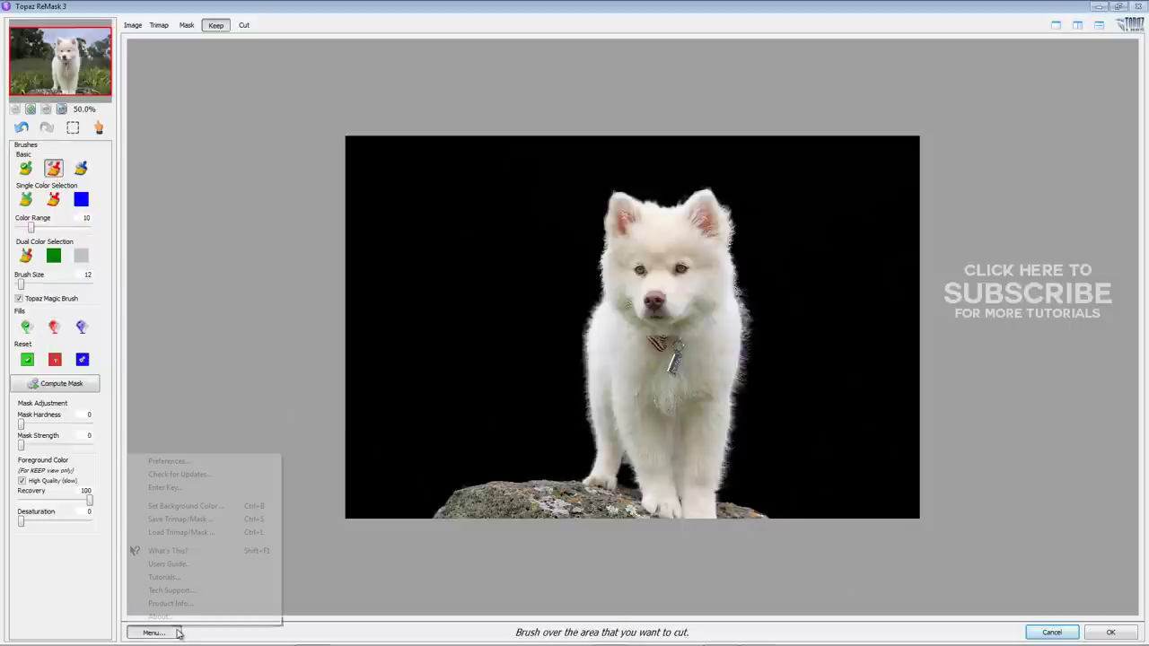
Step: Set the preview background colour to magenta, then change it to blue
{"action": "left_click", "coordinate": [218, 510]}
{"action": "left_click", "coordinate": [456, 320]}
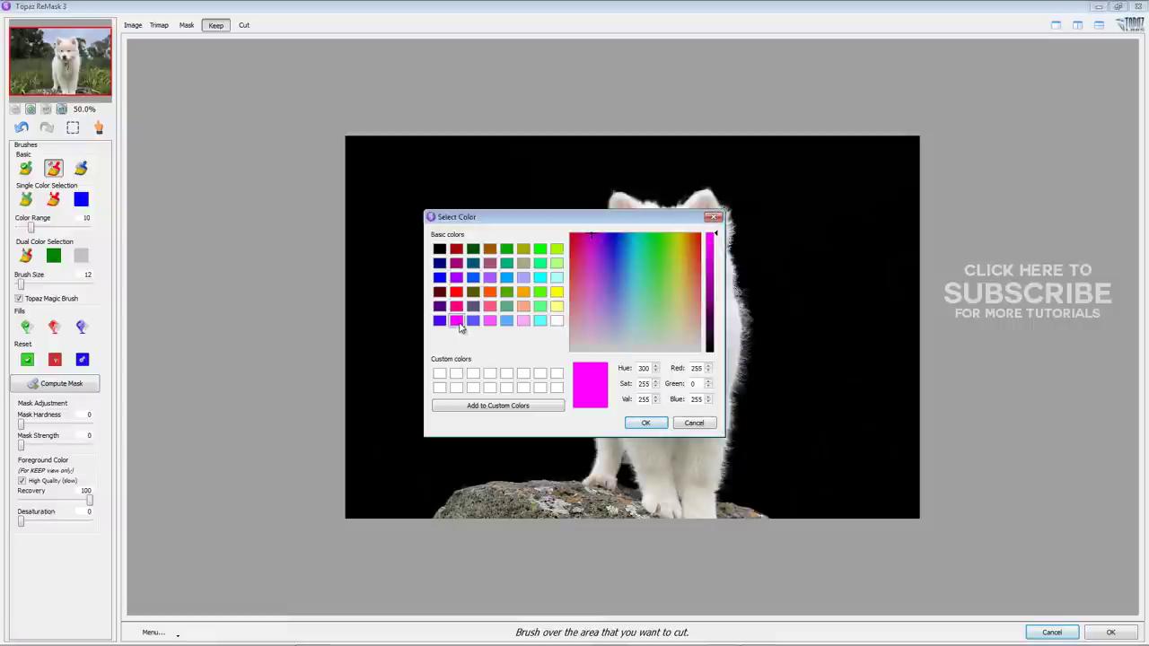
{"action": "left_click", "coordinate": [642, 423]}
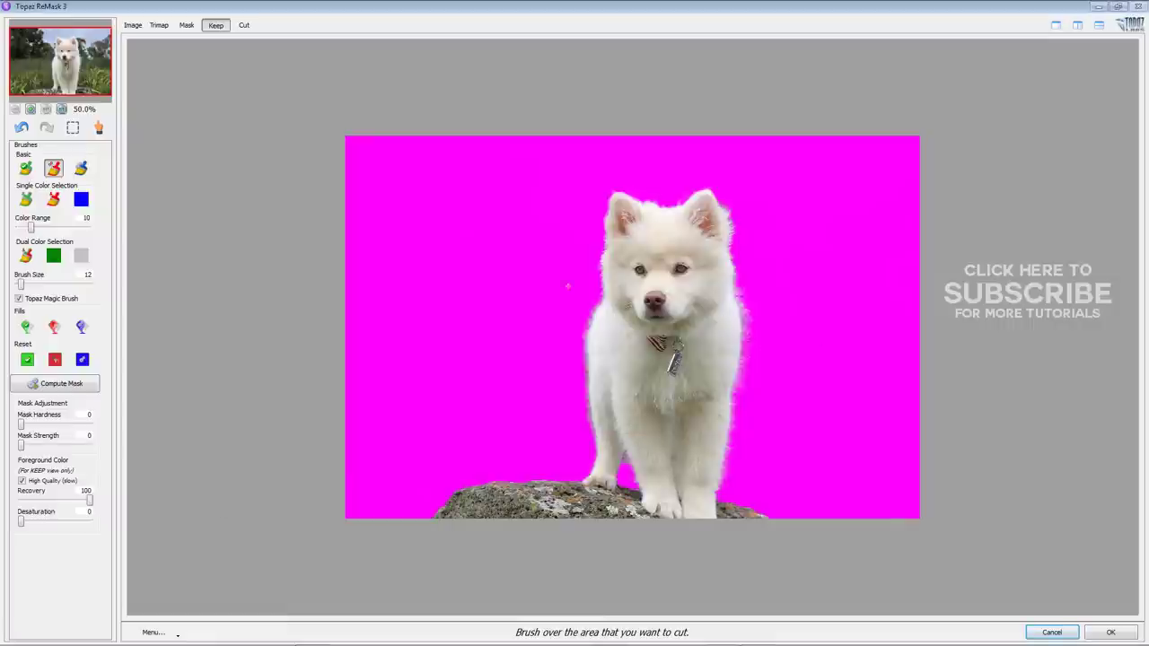
{"action": "left_click", "coordinate": [152, 632]}
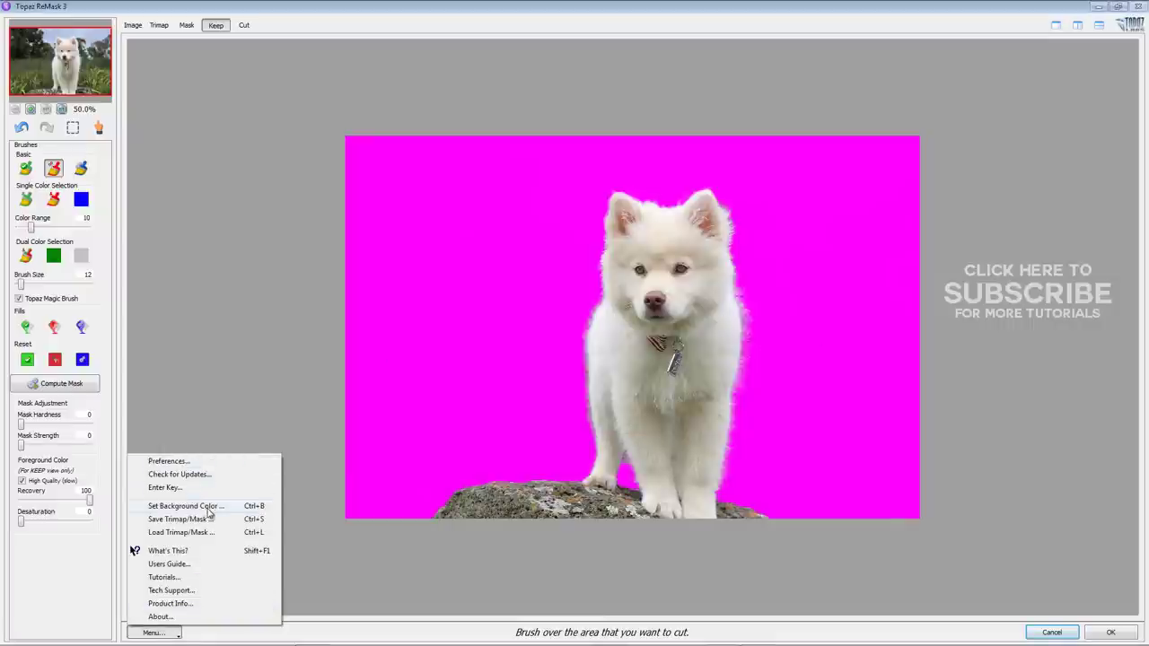
{"action": "left_click", "coordinate": [208, 508]}
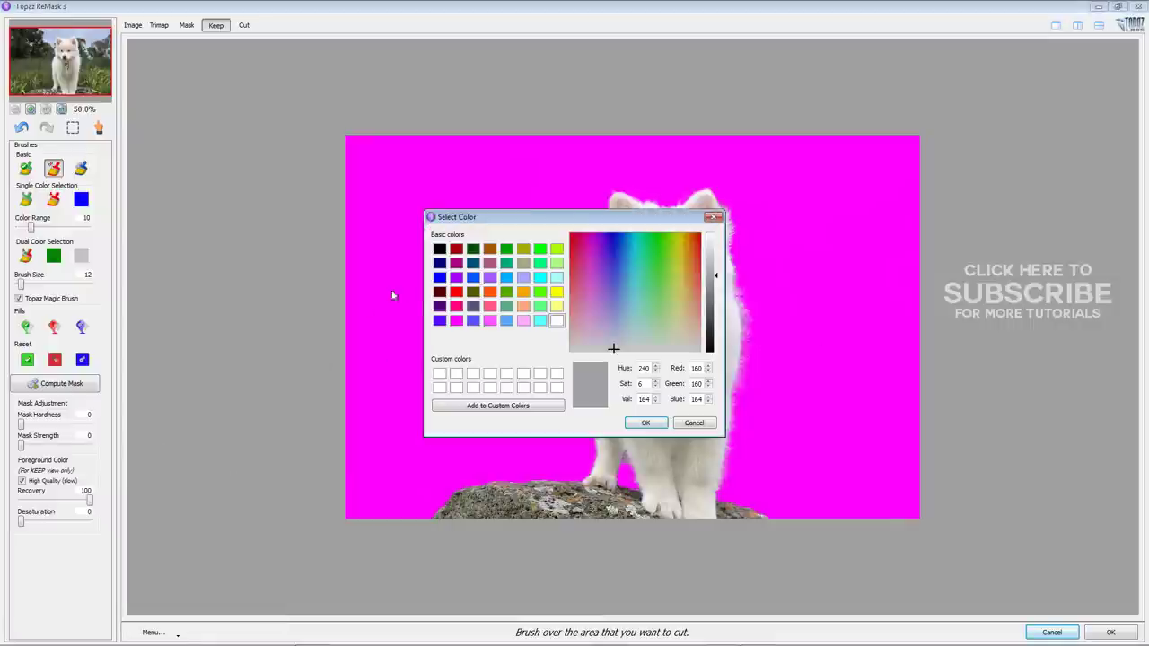
{"action": "left_click", "coordinate": [440, 278]}
{"action": "left_click", "coordinate": [645, 423]}
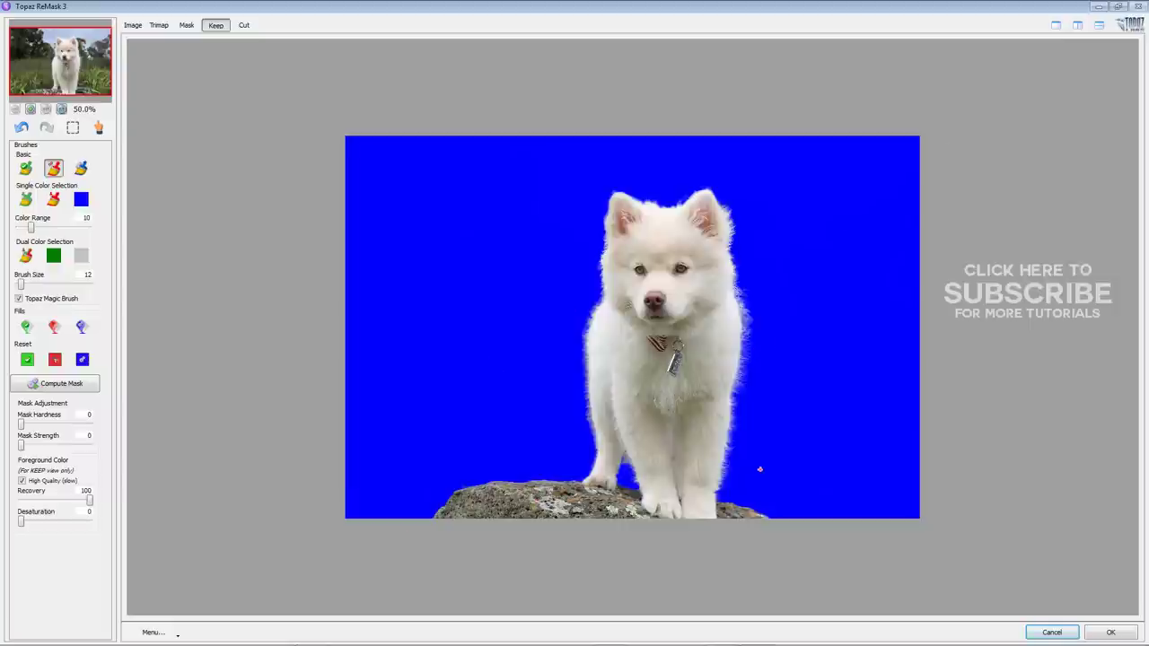
Step: Refine the mask edge next to the rock, then check the puppy cut-out on the blue preview
{"action": "left_click", "coordinate": [186, 25]}
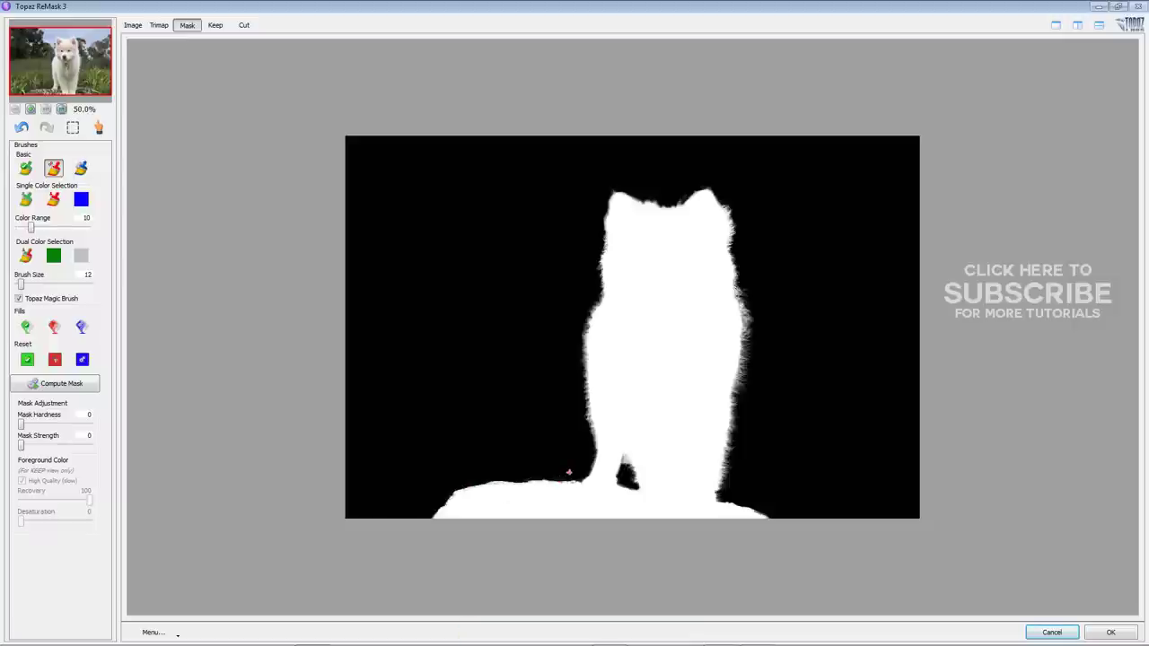
{"action": "left_click_drag", "start_coordinate": [519, 480], "coordinate": [530, 479]}
{"action": "left_click", "coordinate": [216, 25]}
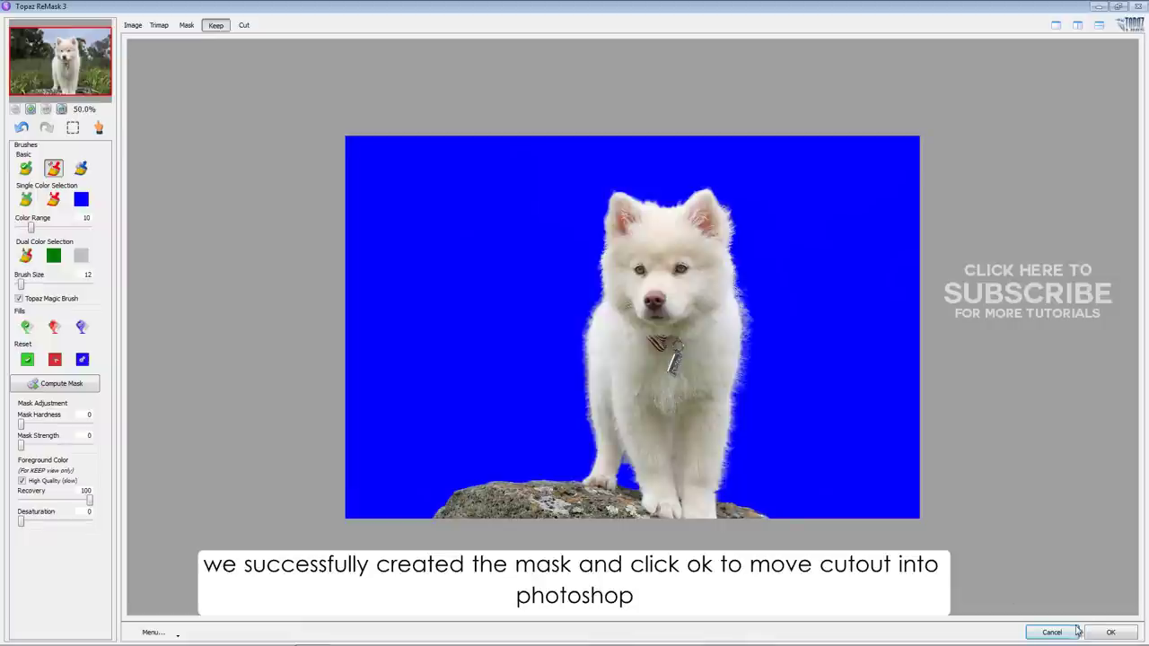
Step: Apply the ReMask result, then hide and select the original Background layer
{"action": "left_click", "coordinate": [1111, 632]}
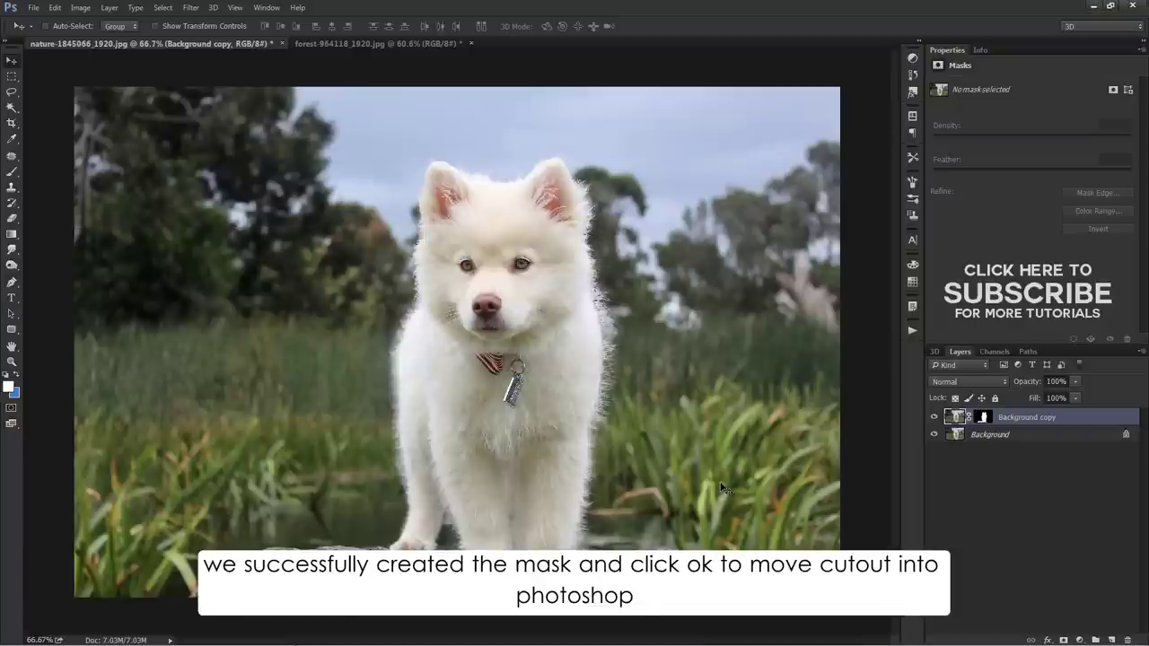
{"action": "left_click", "coordinate": [934, 436]}
{"action": "left_click", "coordinate": [935, 435]}
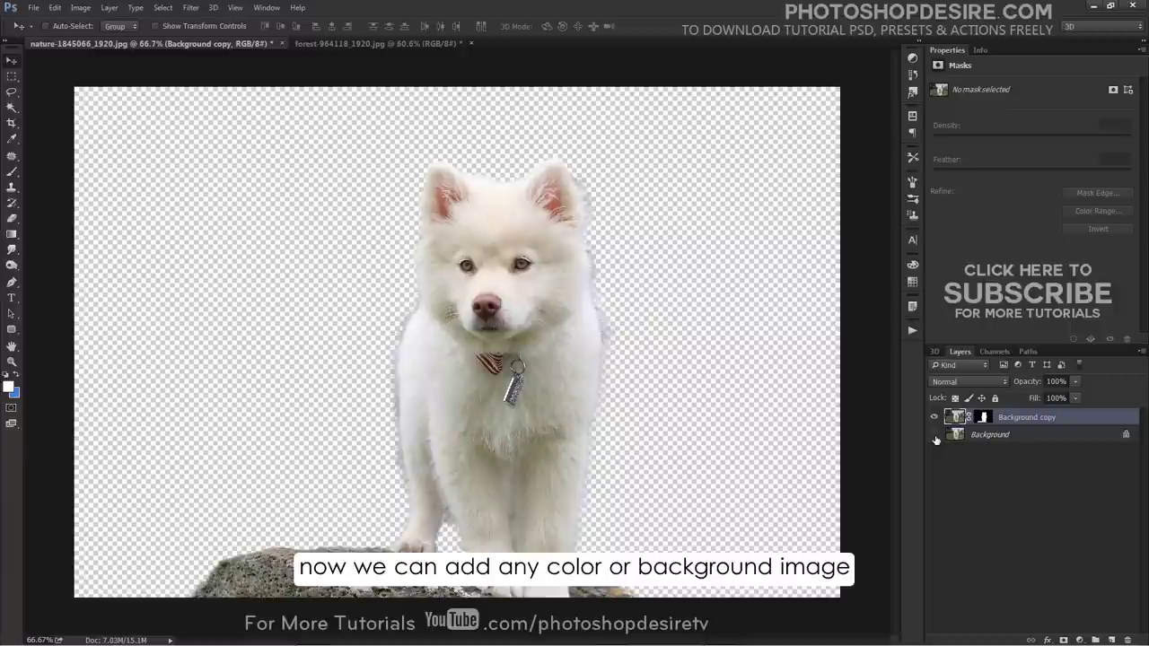
{"action": "left_click", "coordinate": [997, 435]}
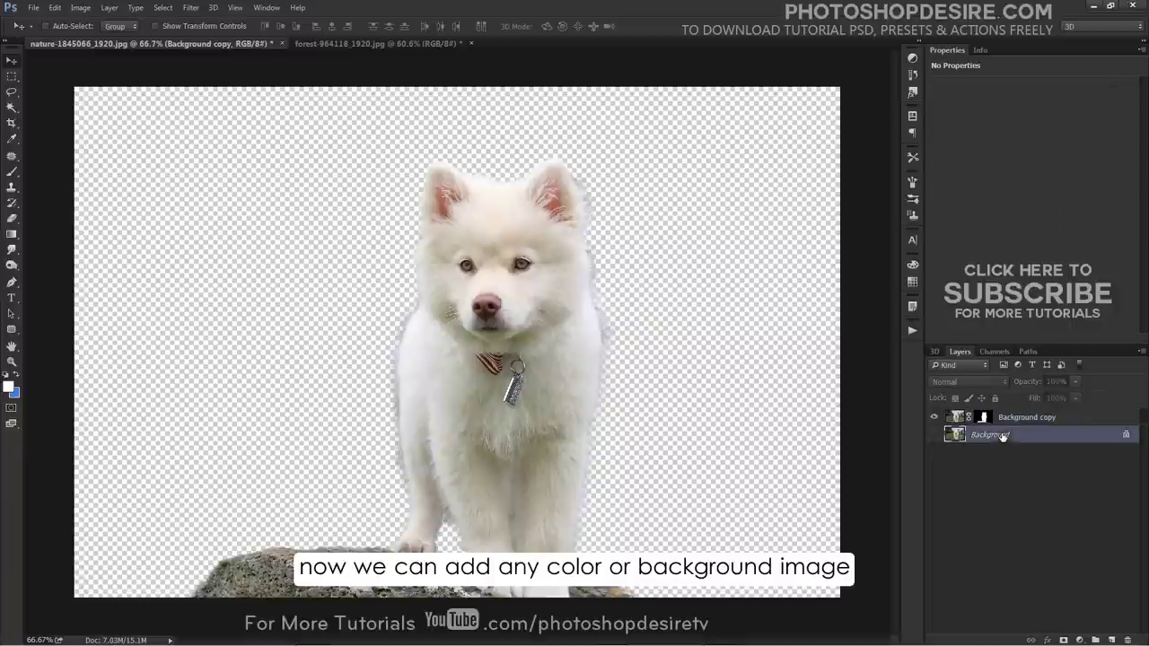
Step: Add a Solid Color fill layer in pink (#d09fa2) sampled from the puppy's nose
{"action": "left_click", "coordinate": [1080, 640]}
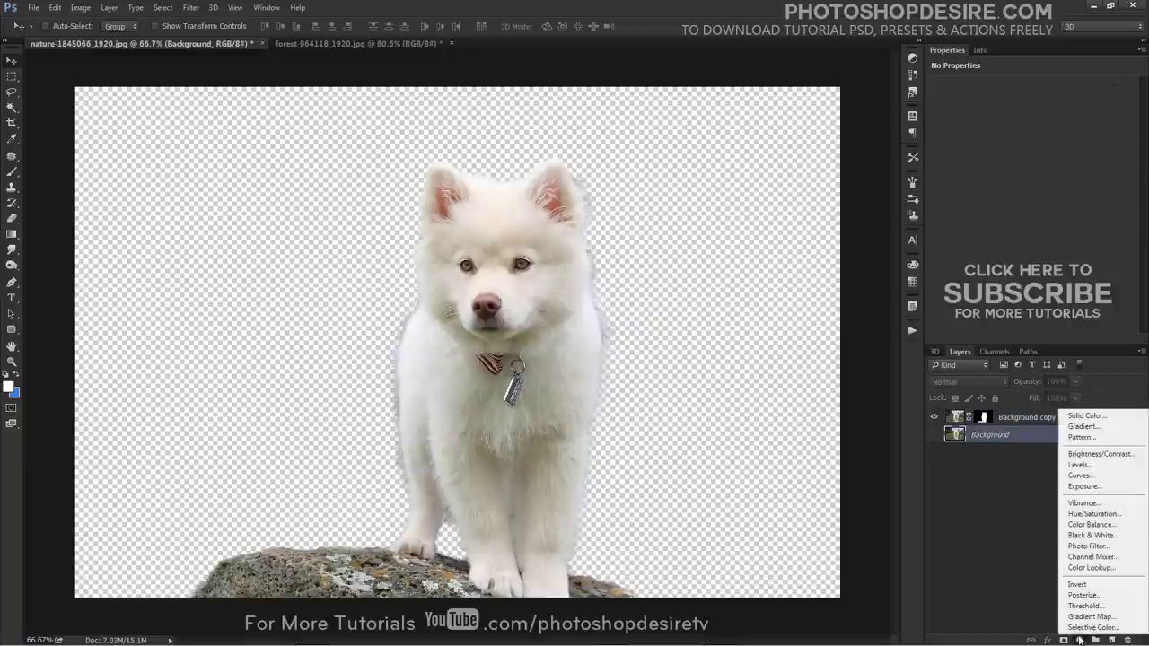
{"action": "left_click", "coordinate": [1087, 415]}
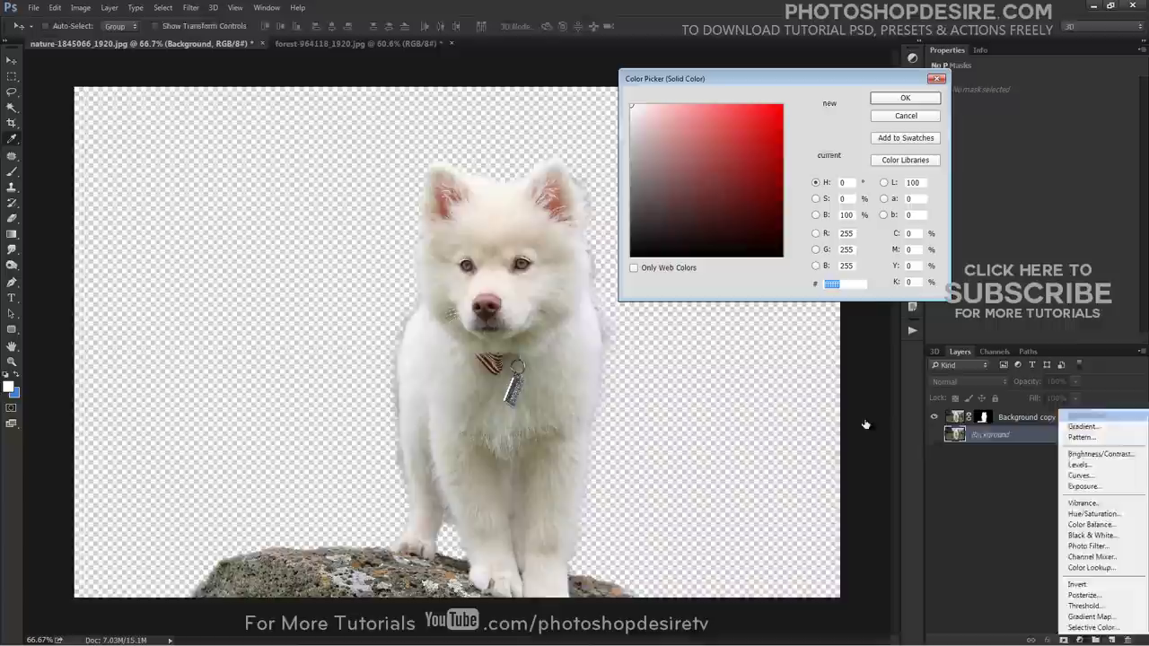
{"action": "left_click", "coordinate": [491, 295]}
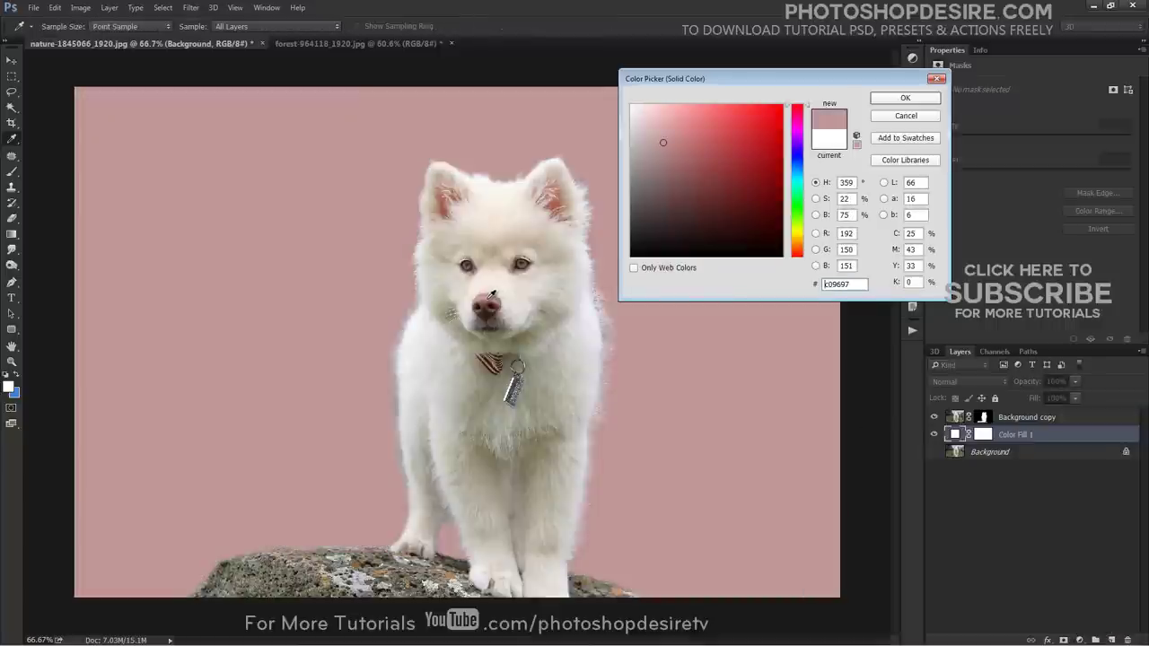
{"action": "left_click", "coordinate": [489, 295]}
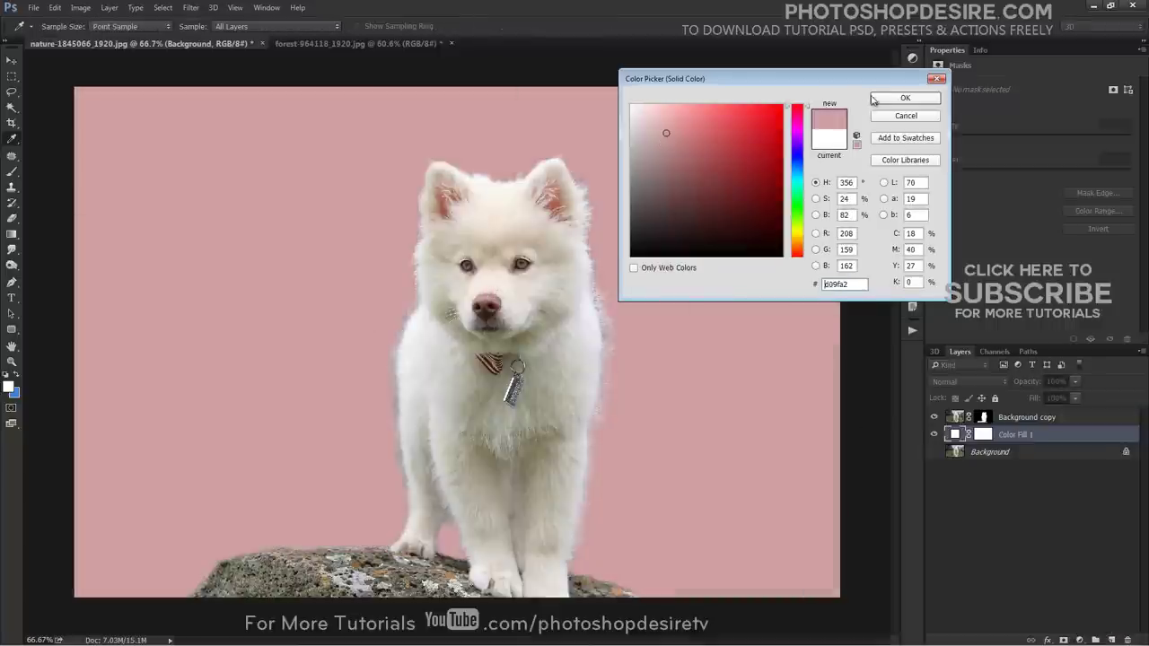
{"action": "left_click", "coordinate": [879, 99]}
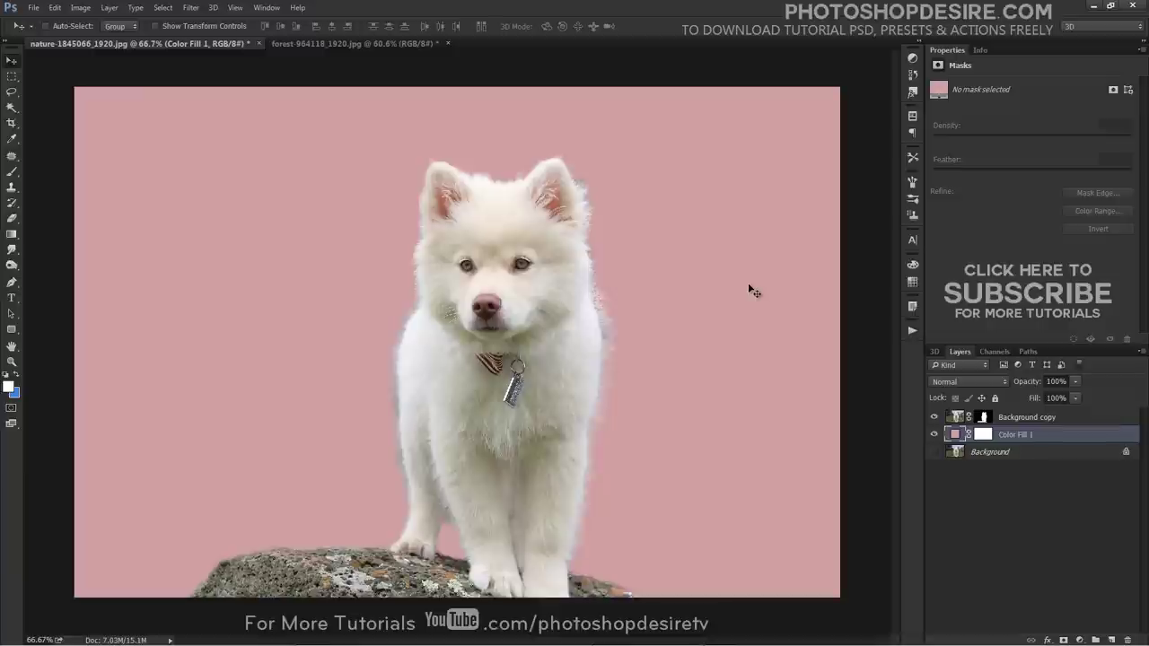
Step: Recolour Color Fill 1 to muted dark red #991e26 and select the Background copy layer
{"action": "double_click", "coordinate": [955, 437]}
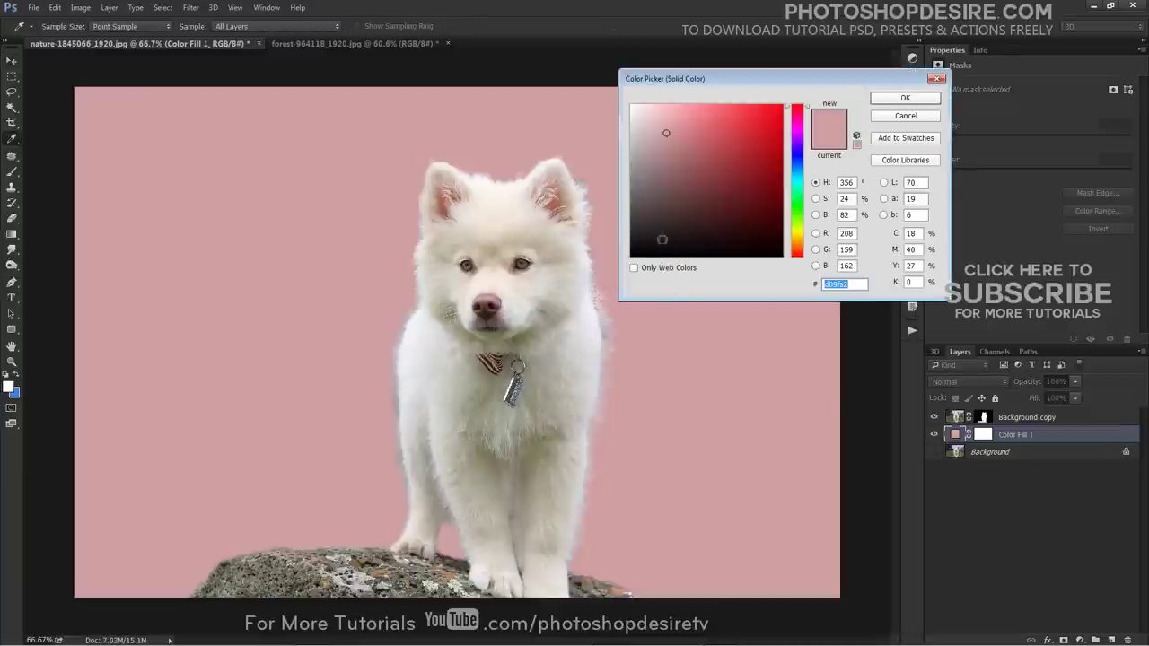
{"action": "left_click_drag", "start_coordinate": [741, 188], "coordinate": [776, 147]}
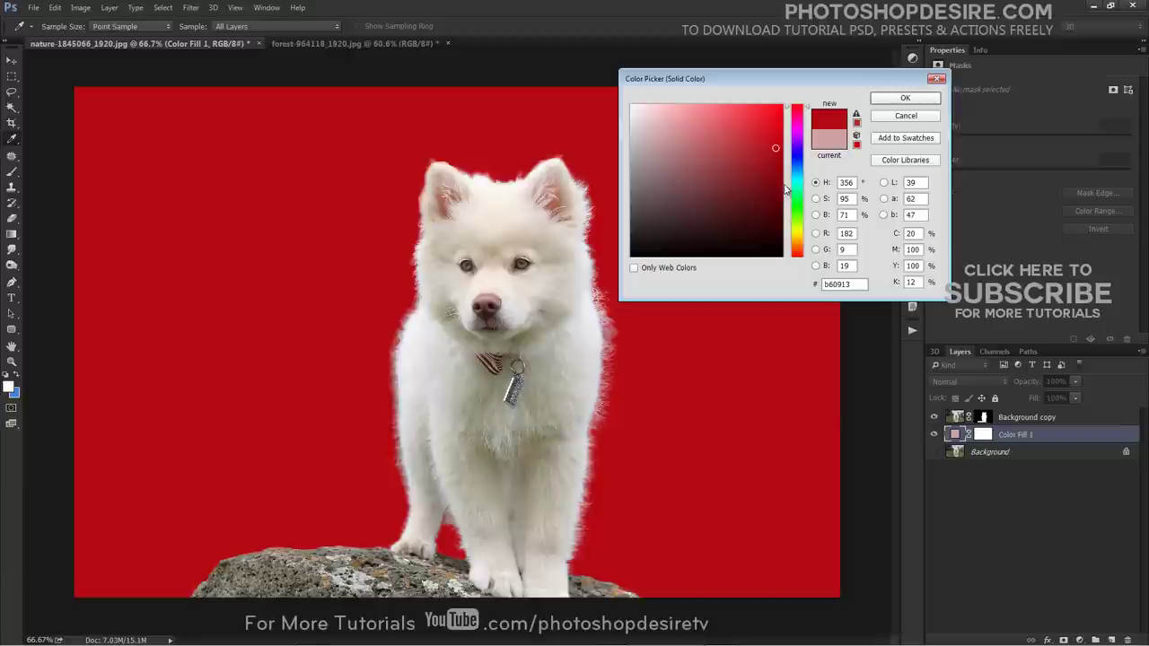
{"action": "left_click", "coordinate": [764, 184]}
{"action": "left_click_drag", "start_coordinate": [746, 170], "coordinate": [754, 164]}
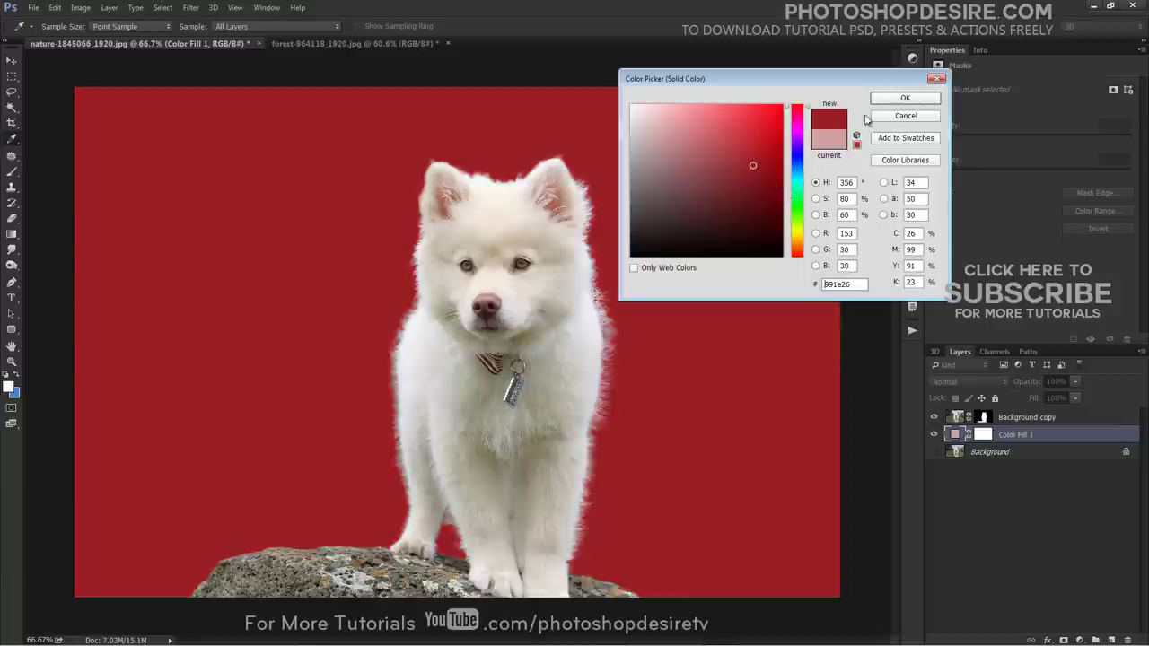
{"action": "left_click", "coordinate": [905, 98]}
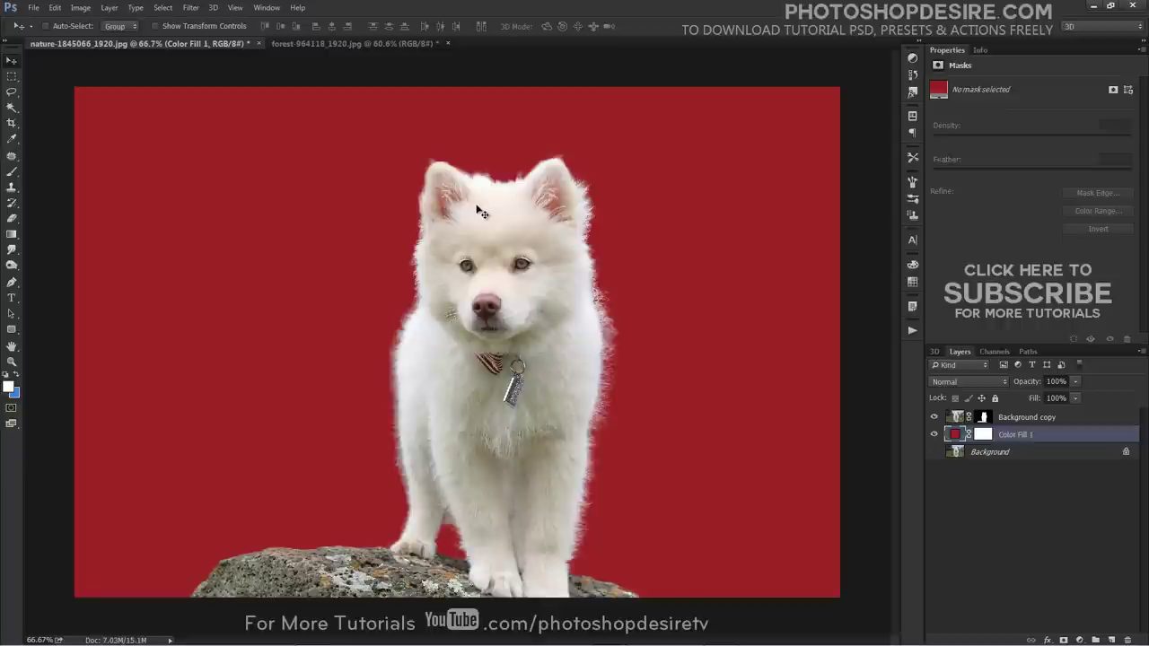
{"action": "left_click_drag", "start_coordinate": [454, 196], "coordinate": [439, 191]}
{"action": "left_click", "coordinate": [603, 357]}
Step: Copy the puppy layer into the forest photo, scale it to 86%, and place it on the forest floor
{"action": "mouse_move", "coordinate": [507, 225]}
{"action": "left_mouse_down"}
{"action": "mouse_move", "coordinate": [405, 47]}
{"action": "mouse_move", "coordinate": [488, 369]}
{"action": "mouse_move", "coordinate": [505, 327]}
{"action": "left_mouse_up"}
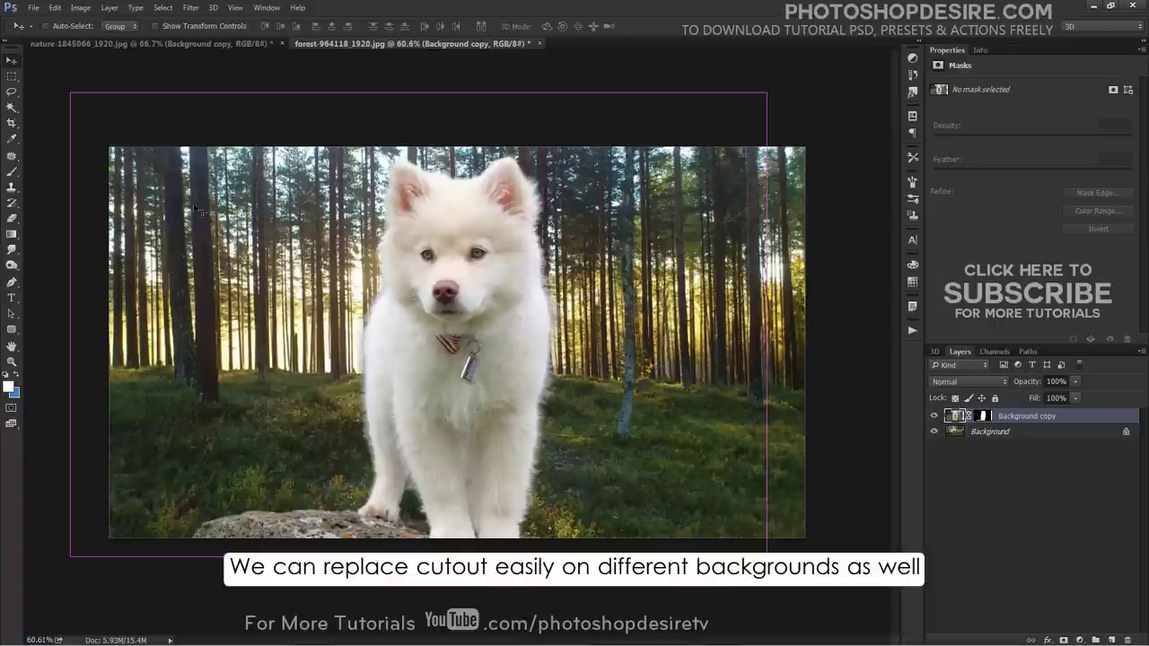
{"action": "left_click", "coordinate": [55, 7]}
{"action": "mouse_move", "coordinate": [81, 253]}
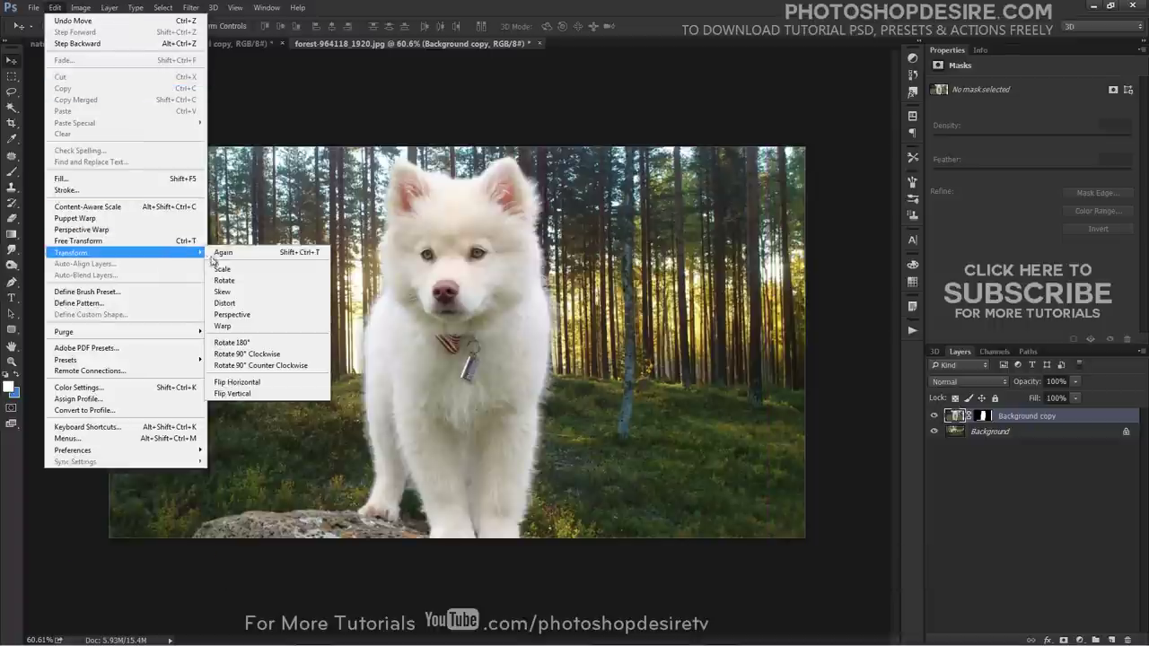
{"action": "left_click", "coordinate": [244, 271]}
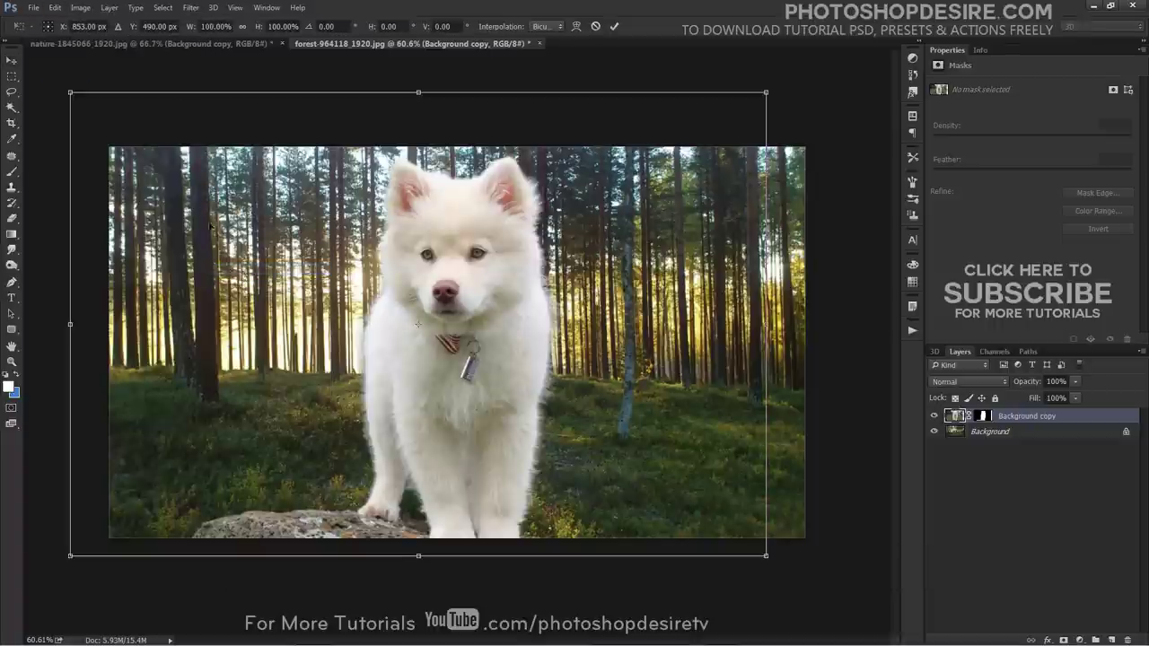
{"action": "left_click_drag", "start_coordinate": [193, 32], "coordinate": [183, 39]}
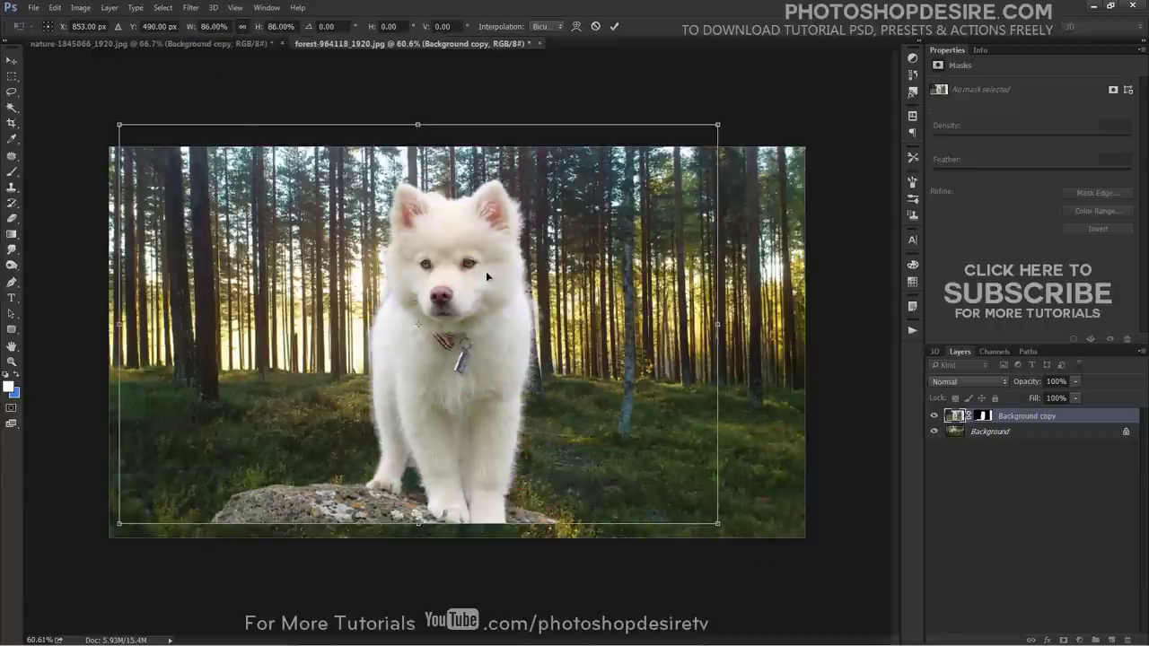
{"action": "mouse_move", "coordinate": [485, 272]}
{"action": "left_mouse_down"}
{"action": "mouse_move", "coordinate": [498, 285]}
{"action": "mouse_move", "coordinate": [524, 282]}
{"action": "left_mouse_up"}
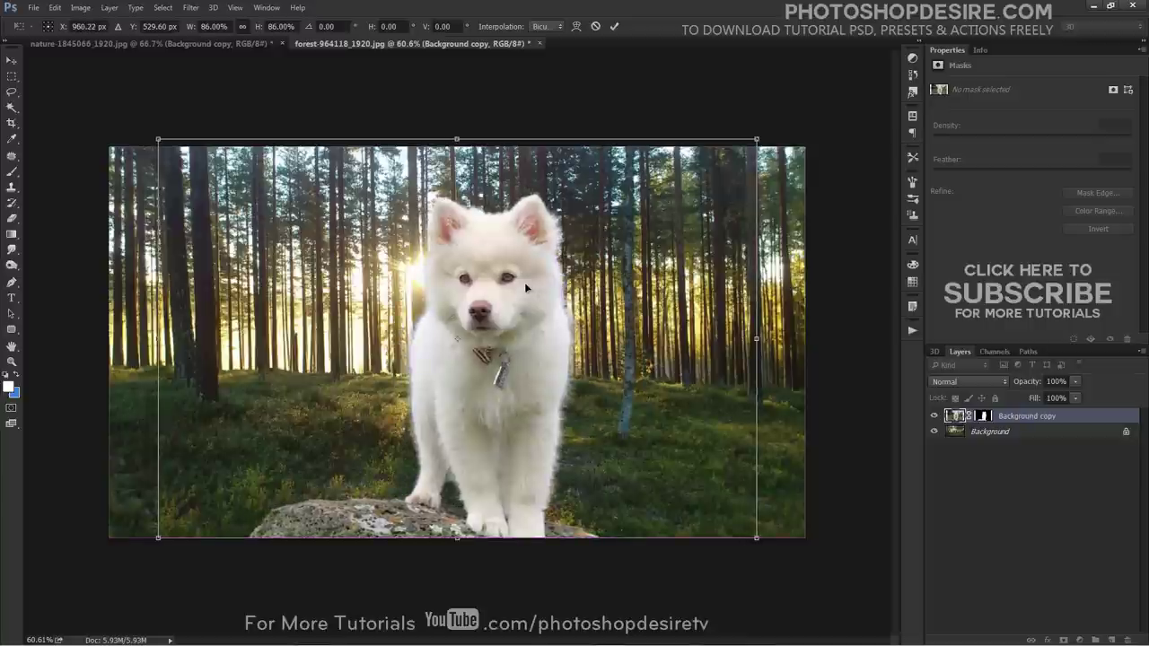
{"action": "key", "text": "Return"}
{"action": "mouse_move", "coordinate": [544, 384]}
{"action": "left_mouse_down"}
{"action": "mouse_move", "coordinate": [386, 369]}
{"action": "mouse_move", "coordinate": [495, 384]}
{"action": "left_mouse_up"}
{"action": "left_click", "coordinate": [937, 460]}
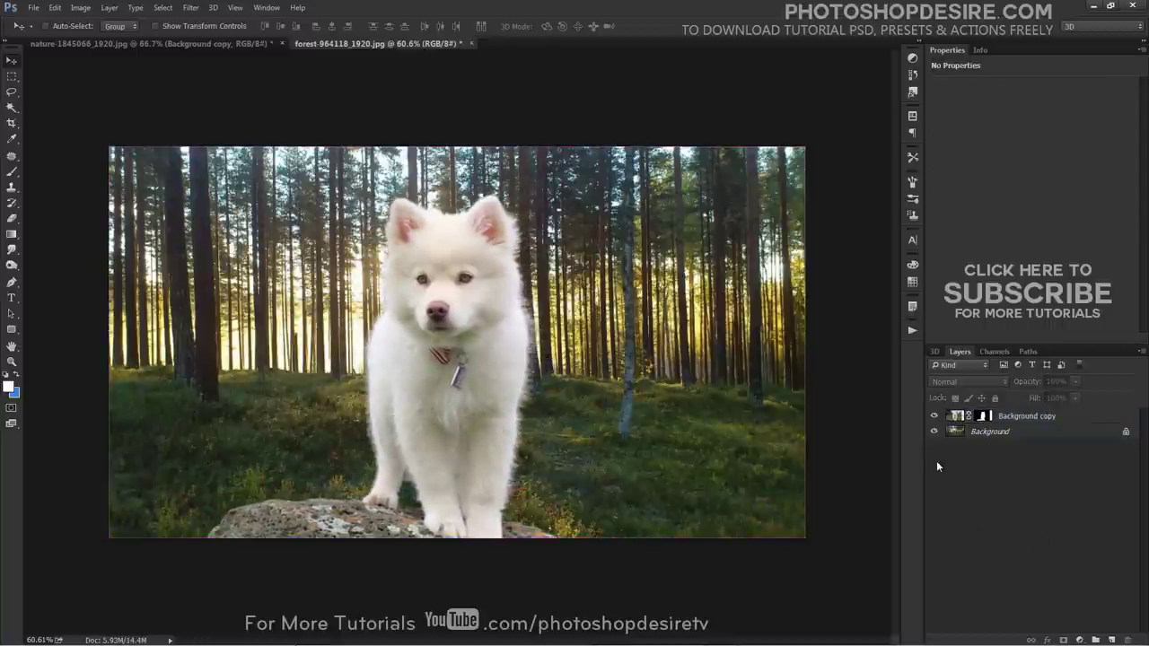
Step: Toggle the puppy layer's visibility and try moving it, dismissing the no-layer-selected error
{"action": "left_click", "coordinate": [934, 433], "text": "alt"}
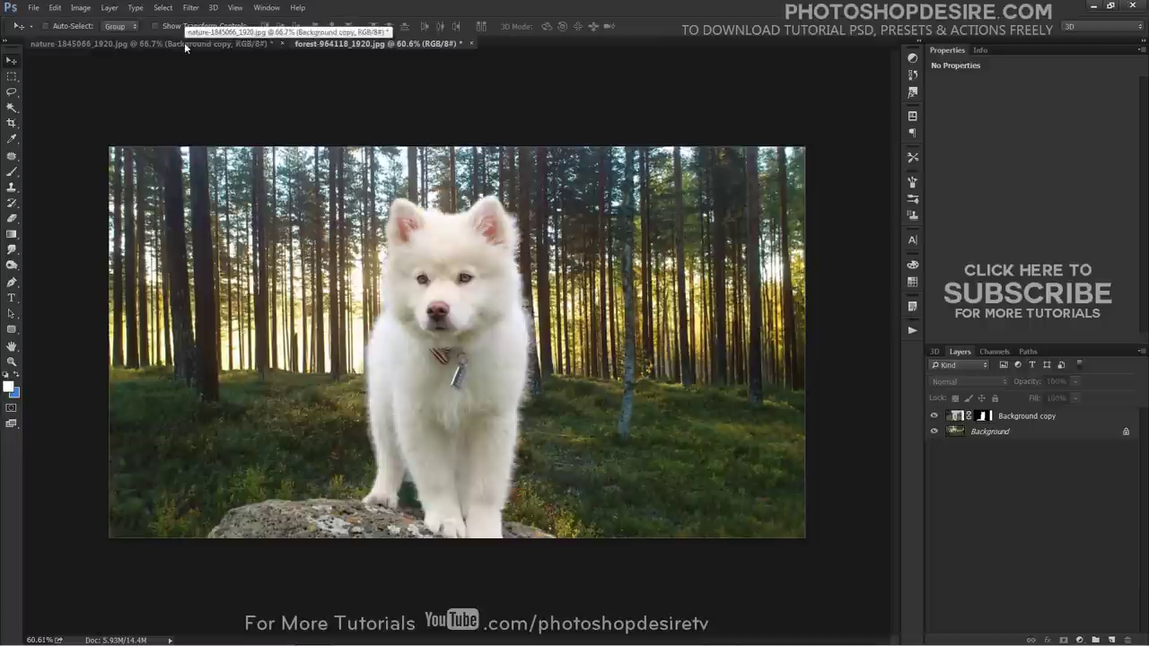
{"action": "left_click", "coordinate": [444, 251]}
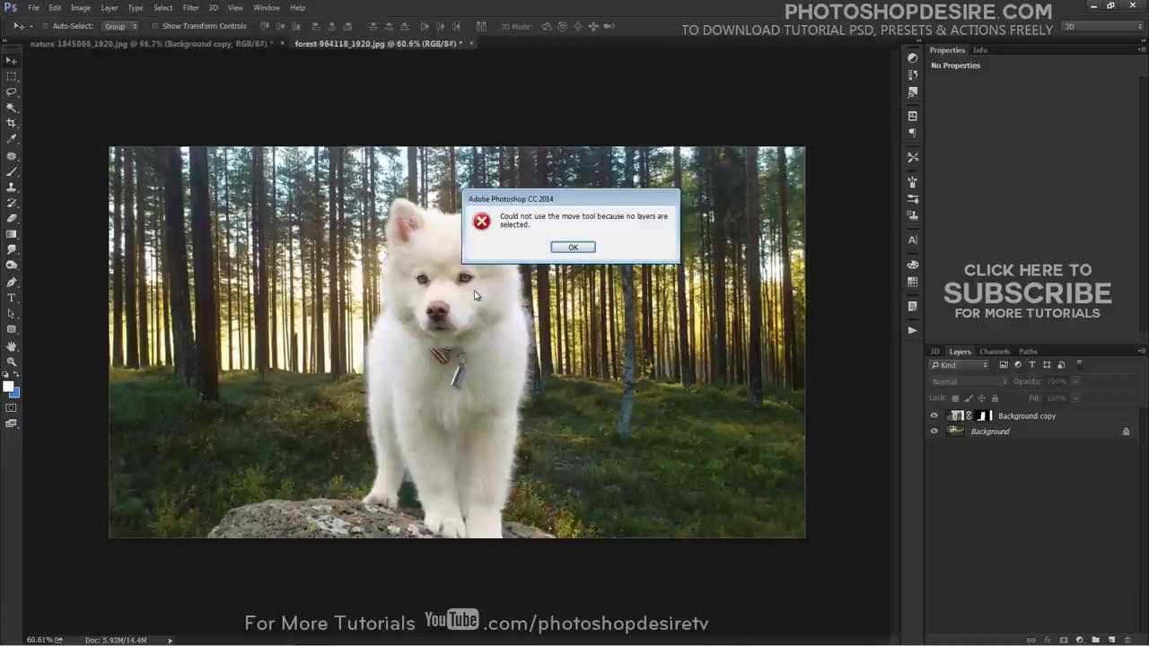
{"action": "left_click", "coordinate": [572, 248]}
{"action": "scroll", "coordinate": [485, 323], "scroll_direction": "up", "scroll_amount": 5, "text": "alt"}
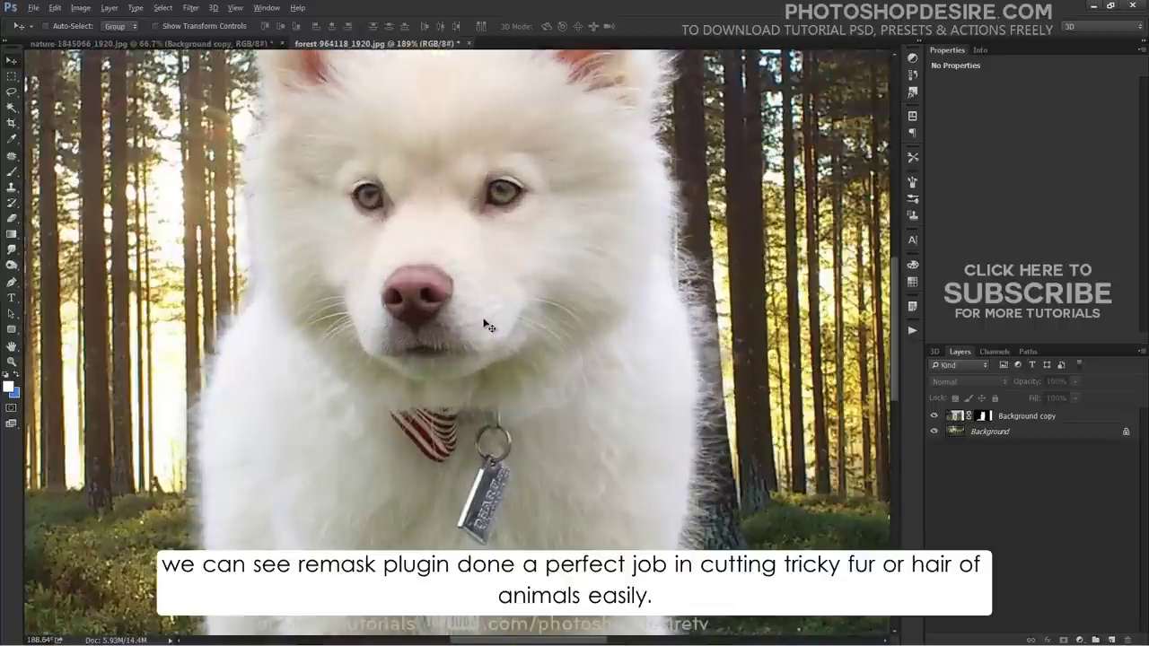
{"action": "scroll", "coordinate": [488, 331], "scroll_direction": "down", "scroll_amount": 2, "text": "alt"}
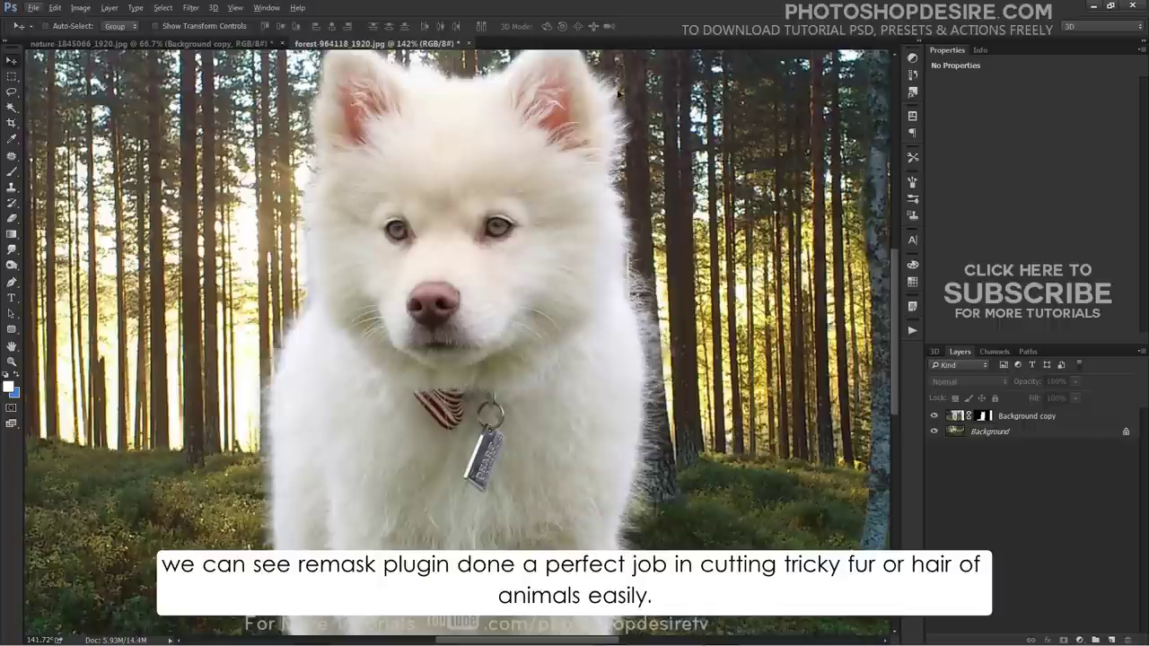
{"action": "left_click_drag", "start_coordinate": [898, 310], "coordinate": [898, 276]}
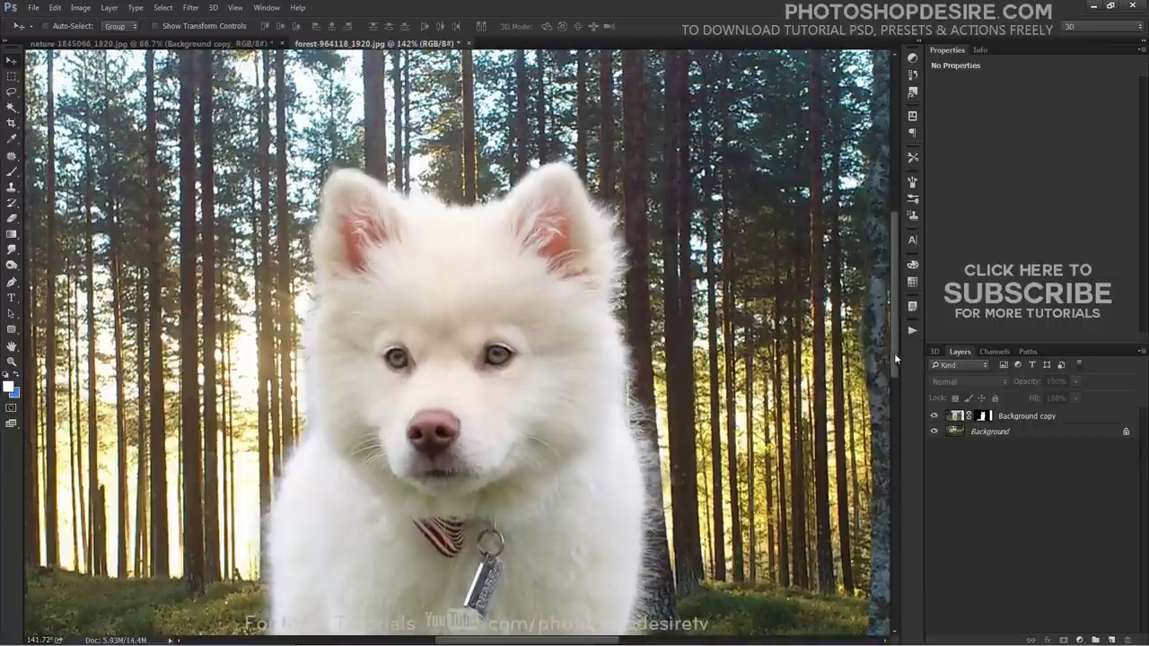
{"action": "left_click_drag", "start_coordinate": [894, 353], "coordinate": [894, 437]}
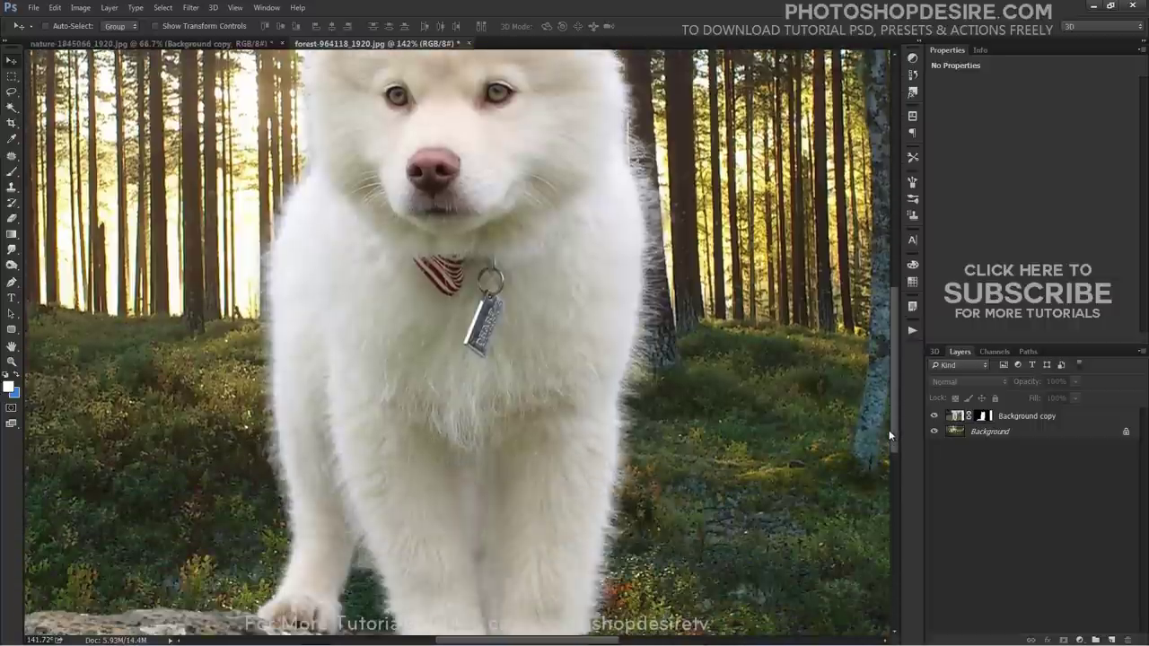
Step: Select the Background copy layer and nudge the puppy slightly left onto the rock
{"action": "left_click", "coordinate": [631, 368]}
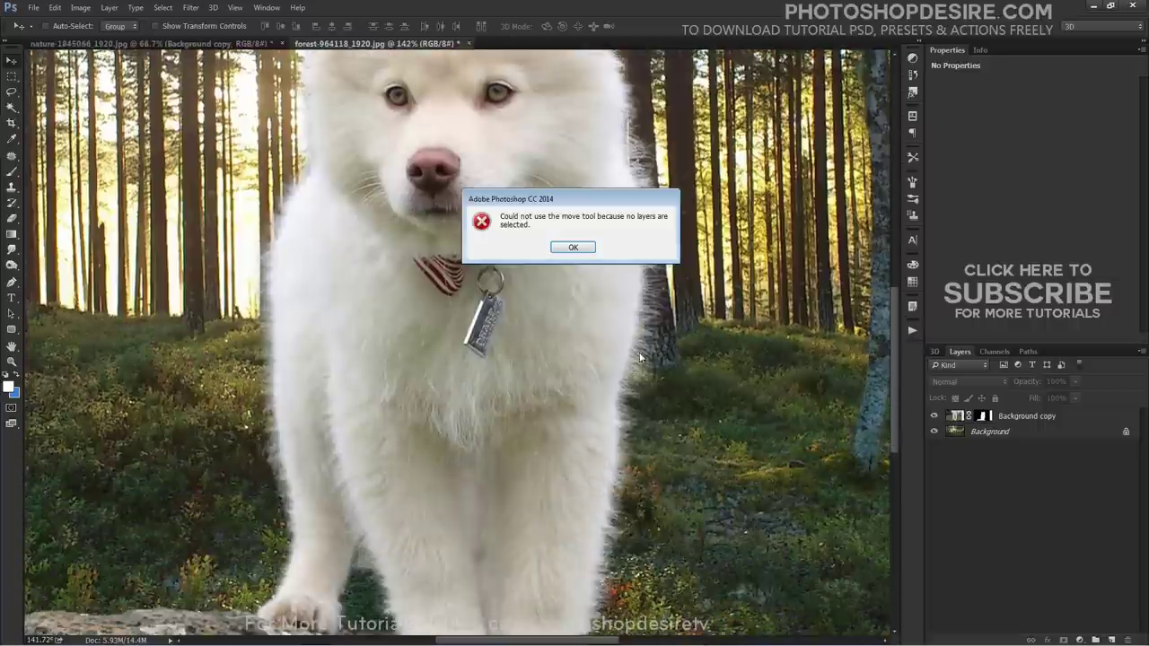
{"action": "left_click", "coordinate": [575, 248]}
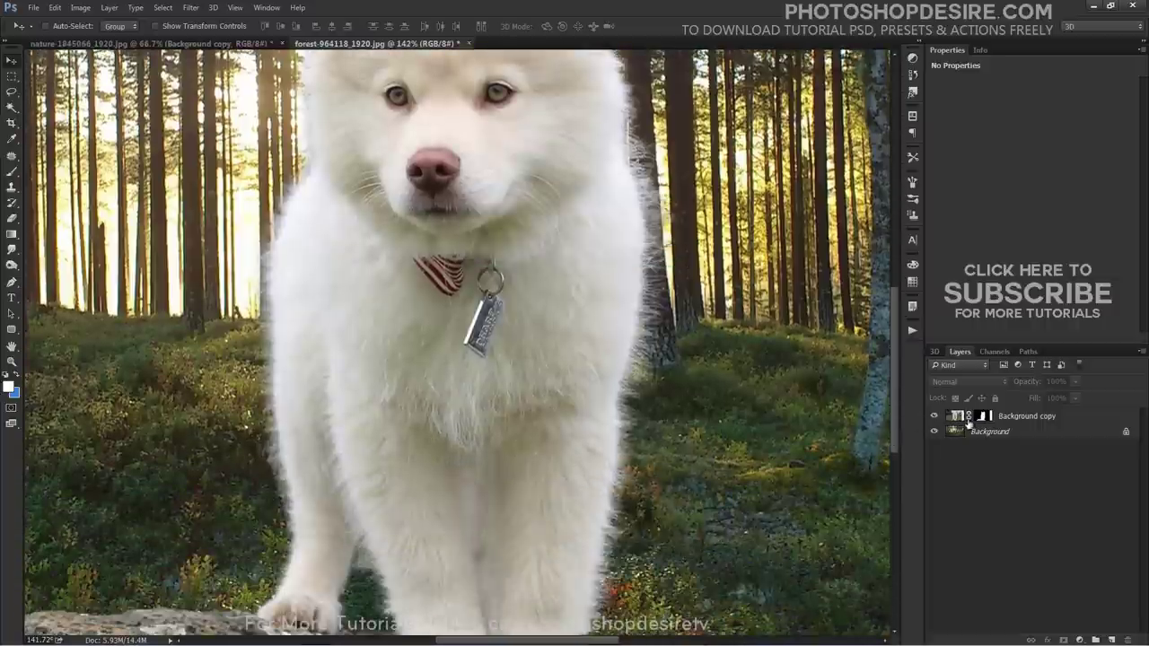
{"action": "left_click", "coordinate": [680, 401]}
{"action": "mouse_move", "coordinate": [614, 384]}
{"action": "left_mouse_down"}
{"action": "mouse_move", "coordinate": [565, 382]}
{"action": "mouse_move", "coordinate": [631, 390]}
{"action": "left_mouse_up"}
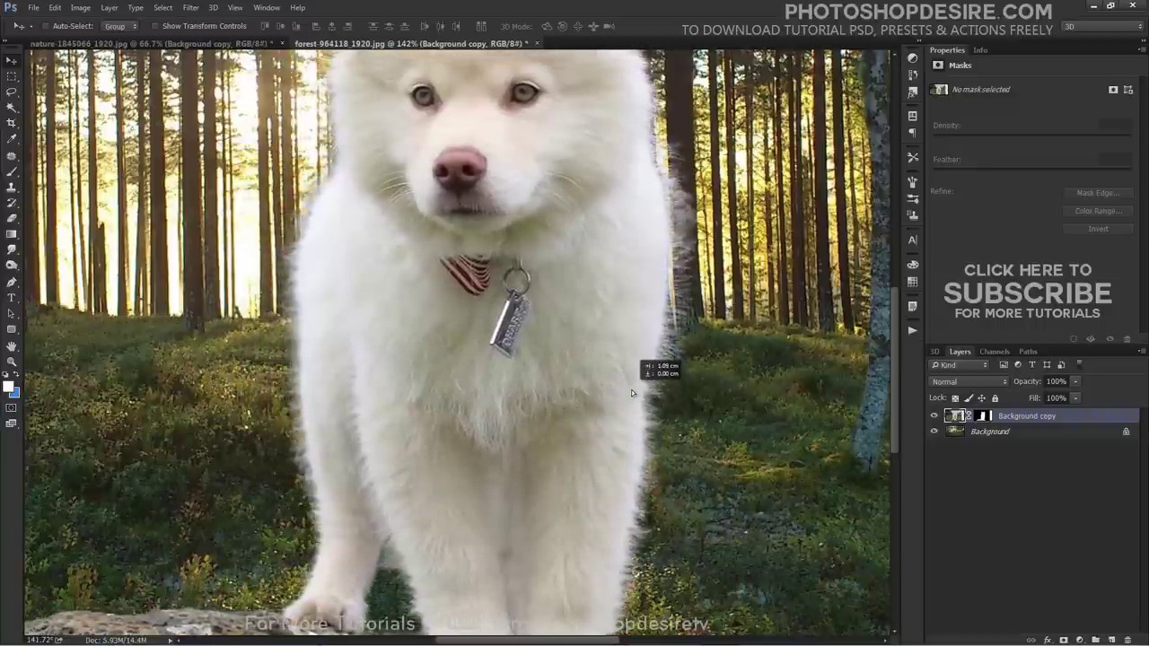
{"action": "left_click_drag", "start_coordinate": [631, 389], "coordinate": [624, 391]}
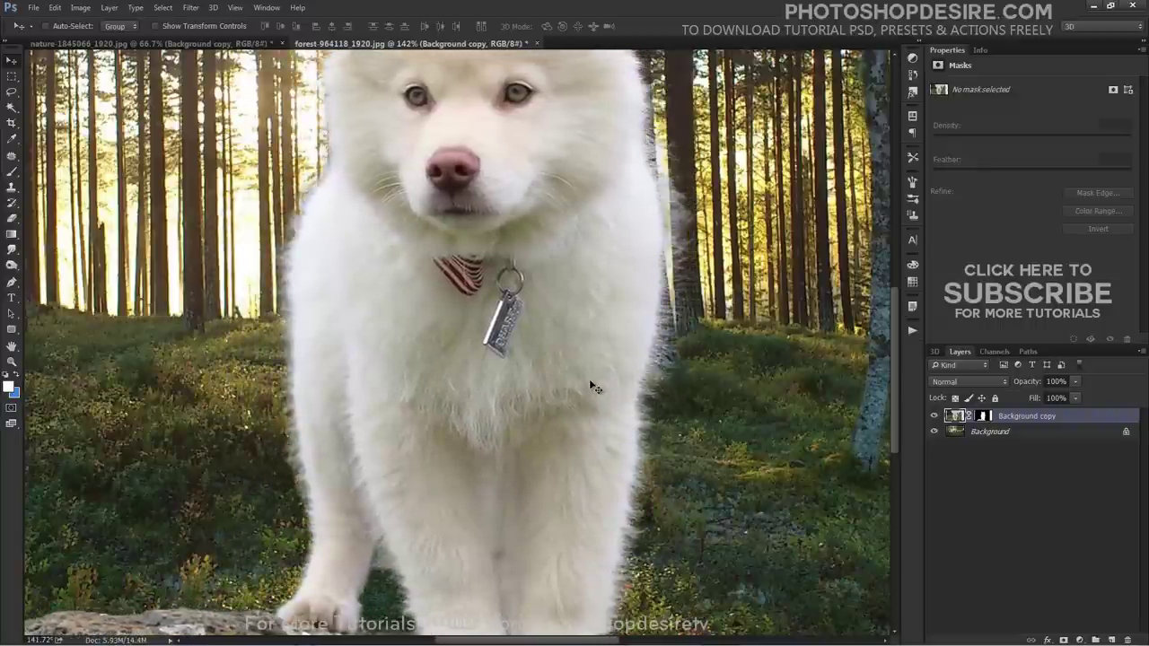
{"action": "scroll", "coordinate": [593, 388], "scroll_direction": "down", "scroll_amount": 5}
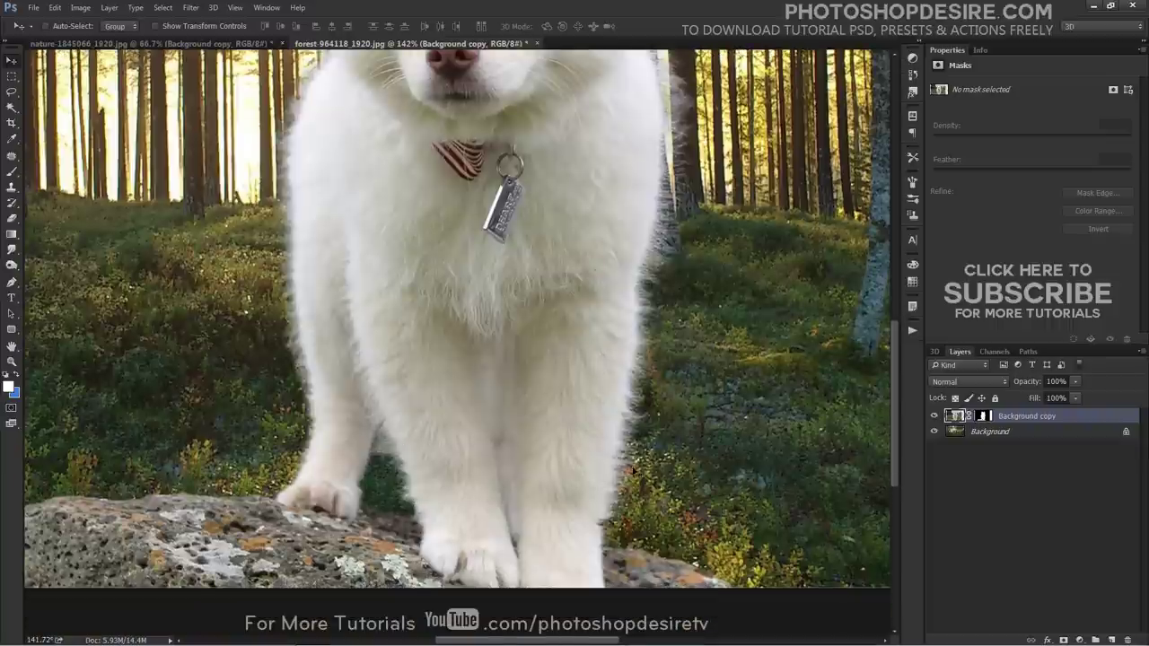
{"action": "scroll", "coordinate": [633, 469], "scroll_direction": "down", "scroll_amount": 5}
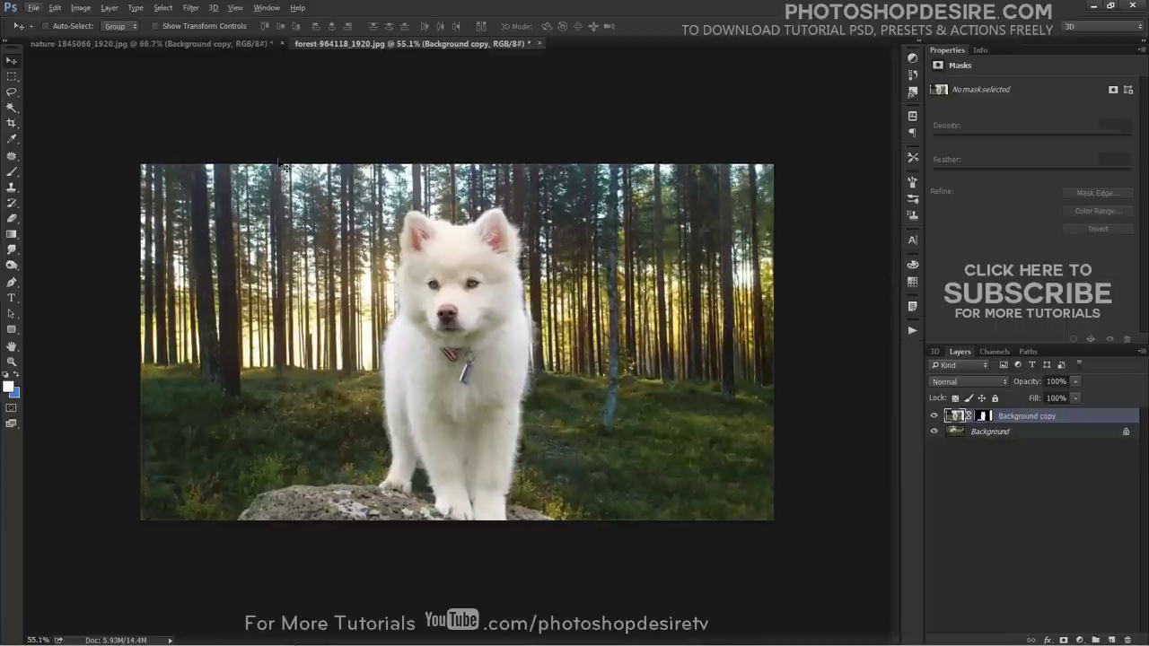
Step: Switch to the nature document and toggle the cut-out layer to compare with the original photo
{"action": "left_click", "coordinate": [238, 43]}
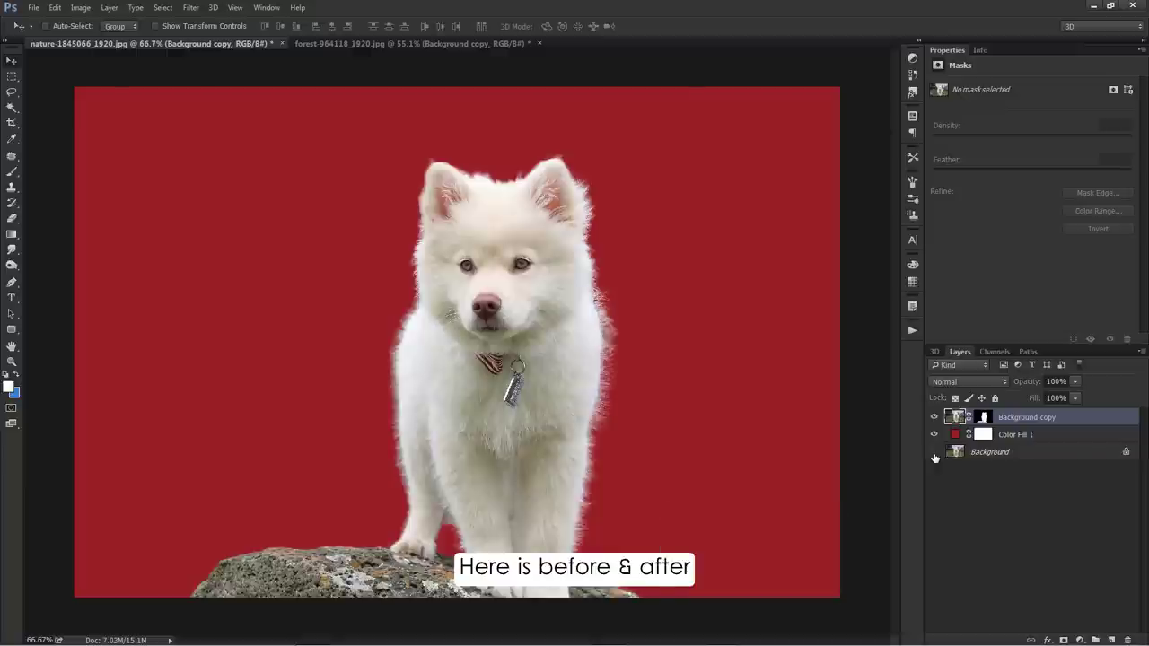
{"action": "left_click", "coordinate": [935, 457], "text": "alt"}
{"action": "left_click", "coordinate": [935, 456], "text": "alt"}
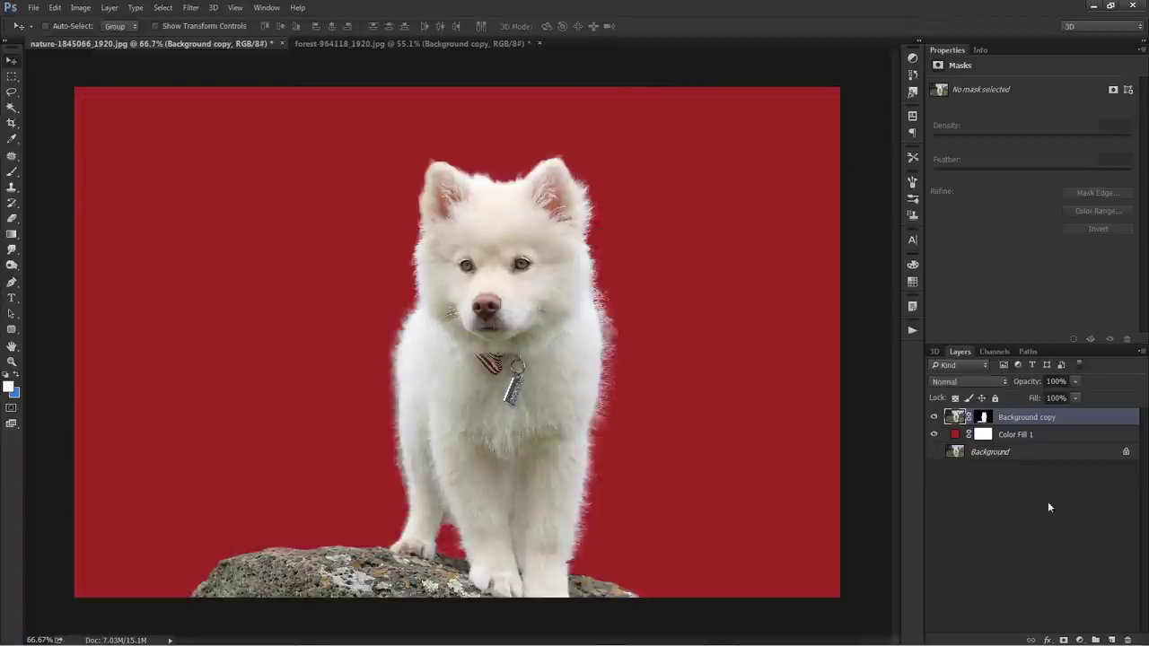